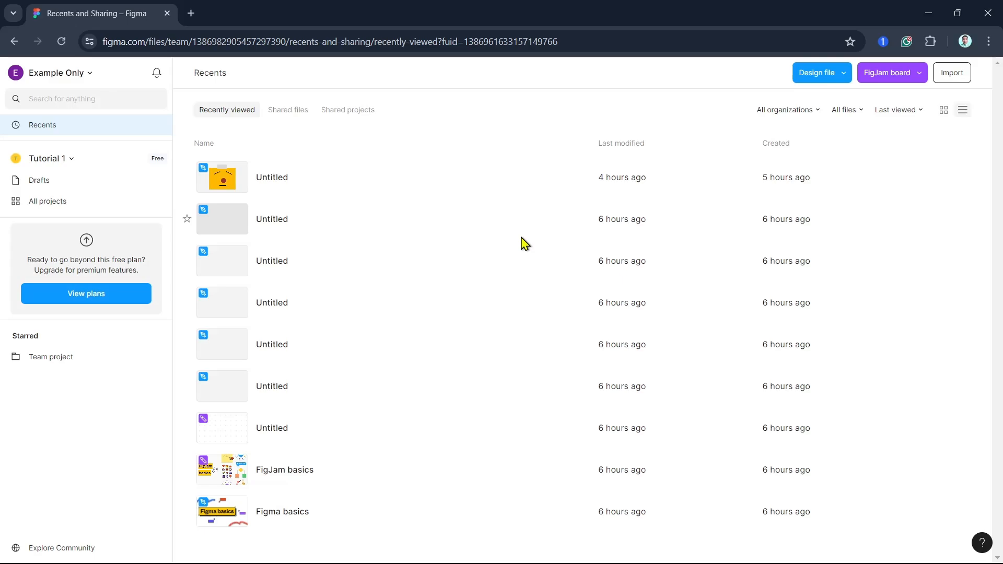
Step: Create a design file in Tutorial 1 / Team project and draw a rectangle about 354 × 231 on its canvas
{"action": "left_click", "coordinate": [818, 79]}
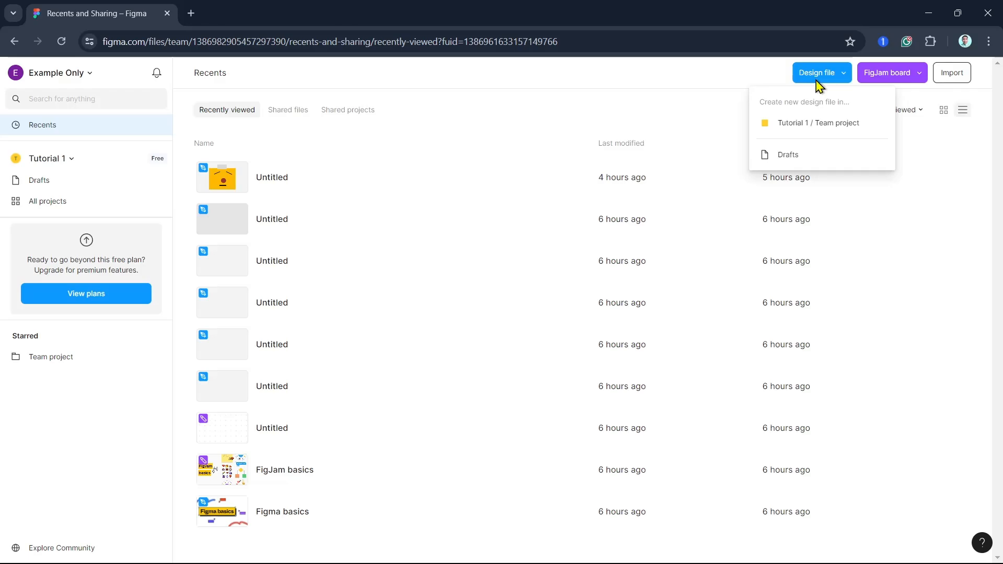
{"action": "left_click", "coordinate": [804, 128]}
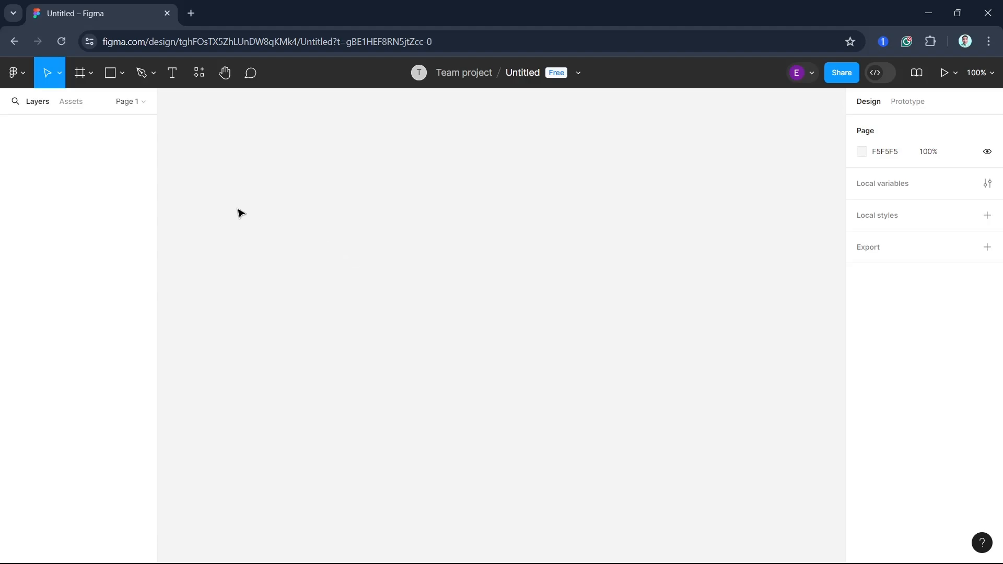
{"action": "left_click", "coordinate": [117, 76]}
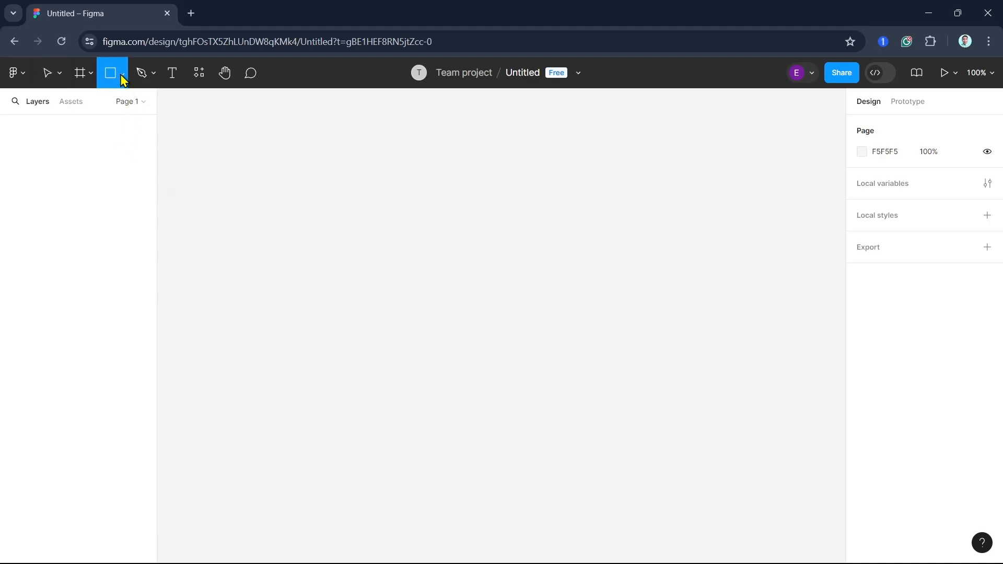
{"action": "left_click", "coordinate": [123, 80]}
{"action": "left_click", "coordinate": [116, 105]}
{"action": "left_click_drag", "start_coordinate": [197, 212], "coordinate": [429, 363]}
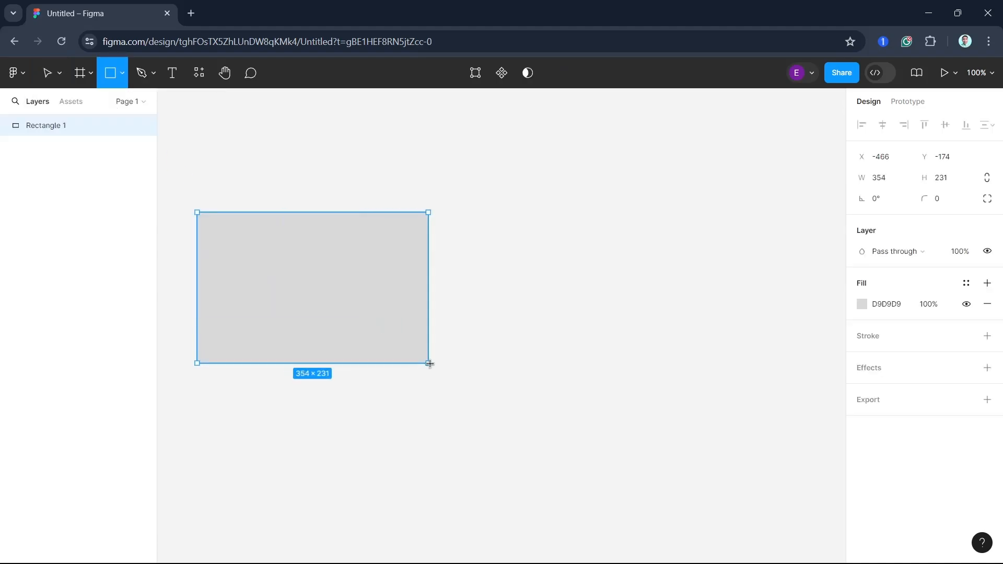
Step: Draw an ellipse about 244 × 238 overlapping the rectangle's lower-right corner and a star about 287 × 250 beside it
{"action": "left_click", "coordinate": [121, 72]}
{"action": "left_click", "coordinate": [100, 151]}
{"action": "left_click_drag", "start_coordinate": [387, 236], "coordinate": [546, 391]}
{"action": "left_click", "coordinate": [121, 73]}
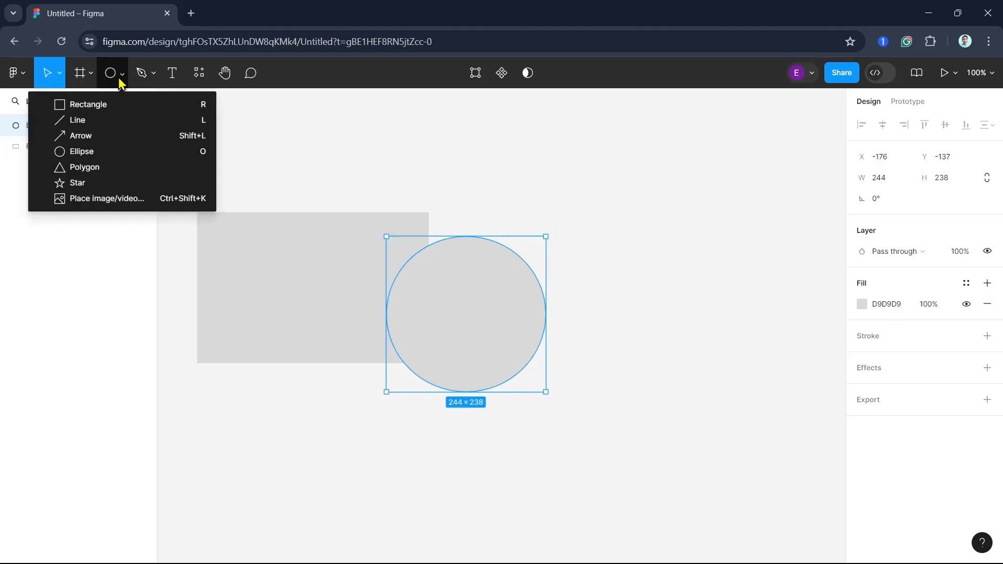
{"action": "left_click", "coordinate": [112, 183]}
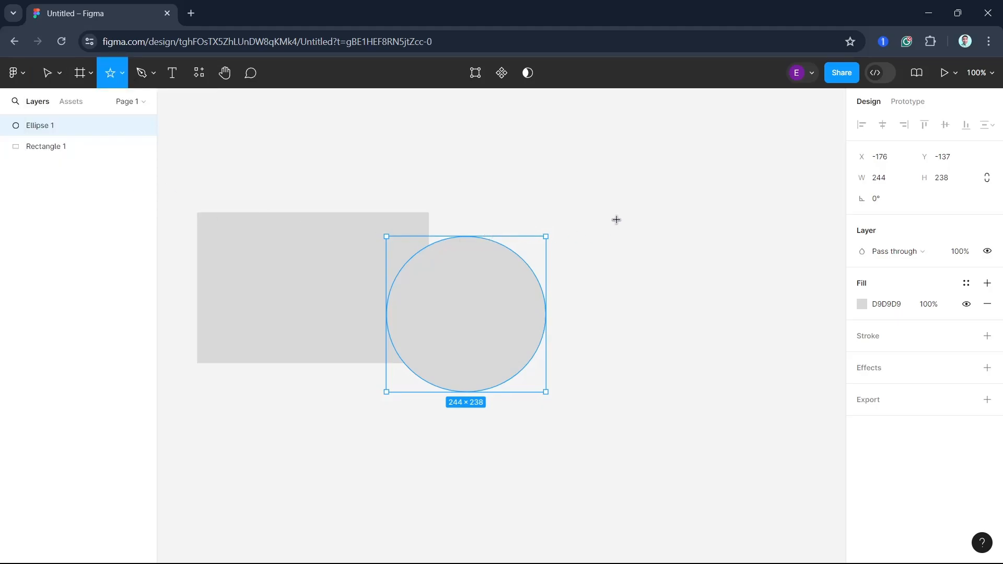
{"action": "left_click_drag", "start_coordinate": [569, 184], "coordinate": [757, 348]}
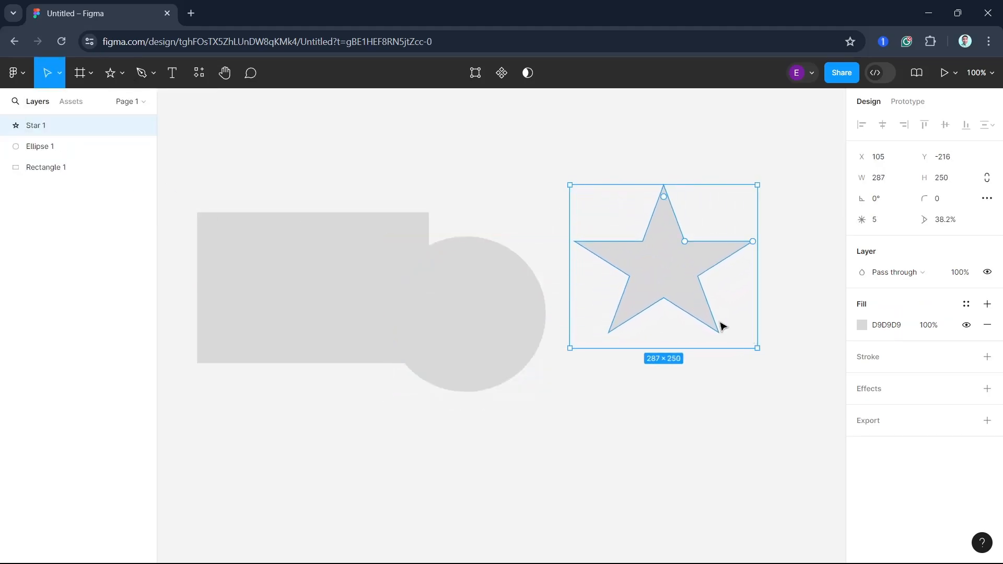
Step: Draw a triangle about 295 × 271 beneath the star and move the ellipse beneath the rectangle
{"action": "left_click", "coordinate": [126, 78]}
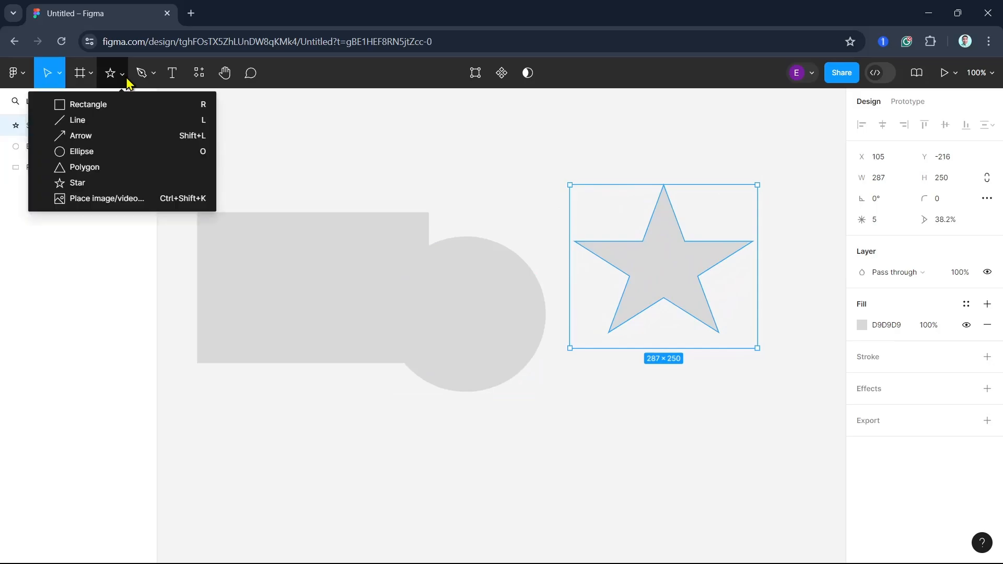
{"action": "left_click", "coordinate": [114, 172]}
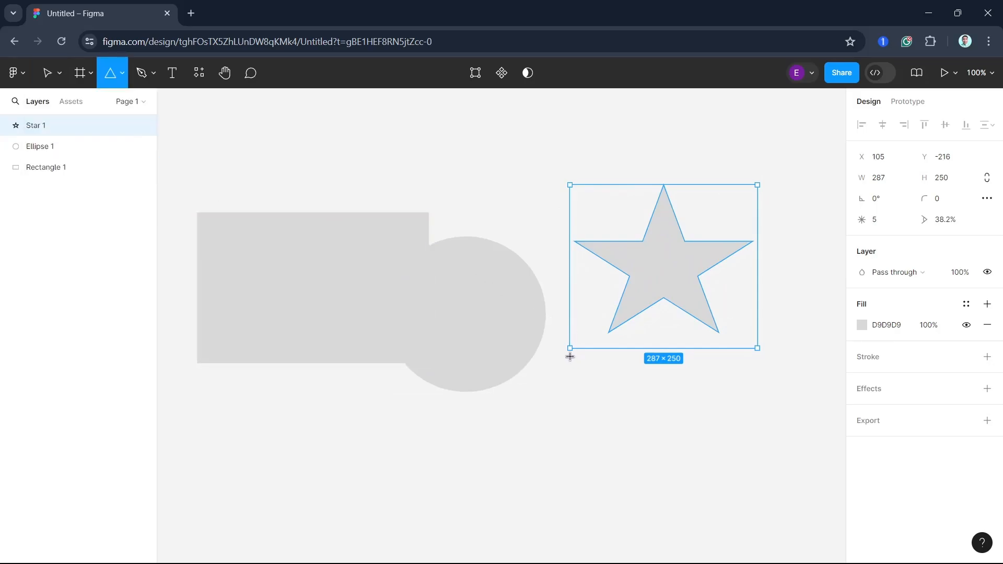
{"action": "left_click_drag", "start_coordinate": [570, 357], "coordinate": [760, 530]}
{"action": "left_click", "coordinate": [481, 322]}
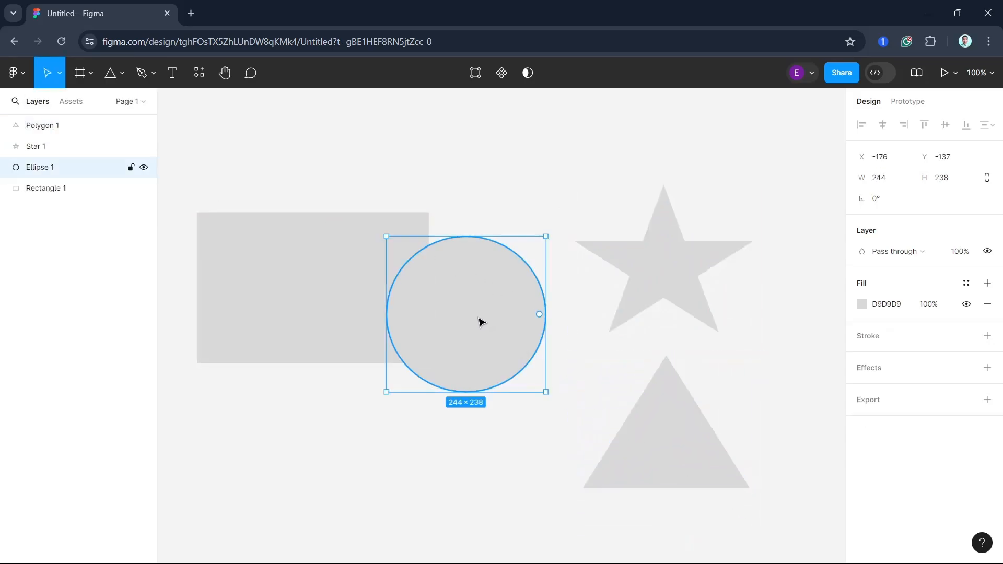
{"action": "left_click_drag", "start_coordinate": [481, 322], "coordinate": [355, 455]}
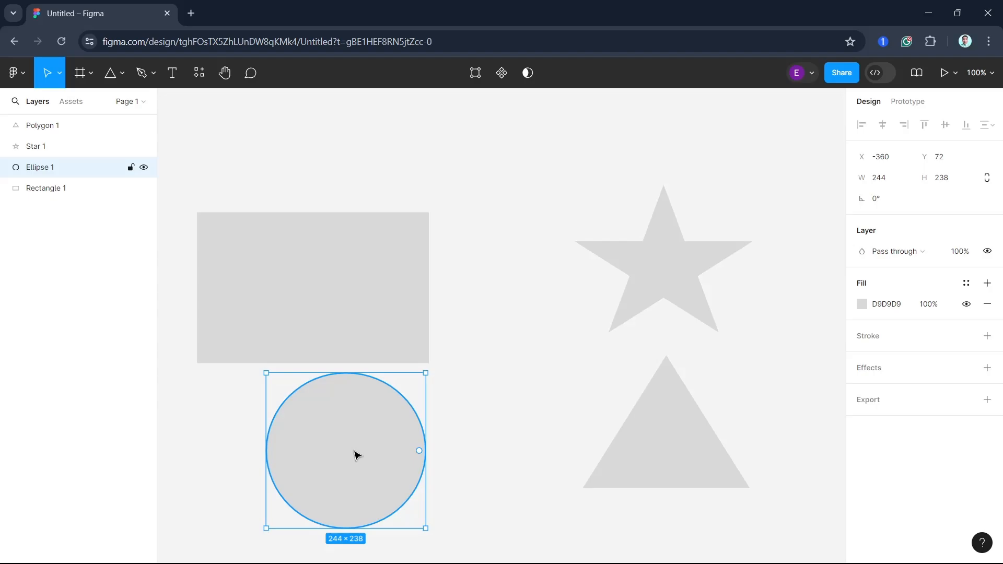
Step: Group the rectangle, ellipse, star and triangle, and expand the group in the layer list
{"action": "left_click", "coordinate": [322, 305]}
{"action": "left_click", "coordinate": [653, 296]}
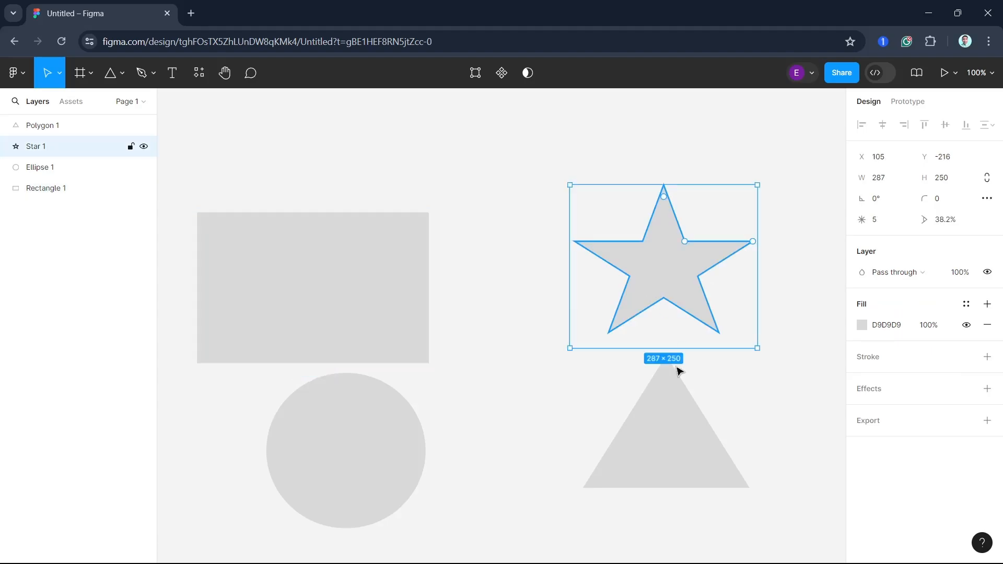
{"action": "left_click", "coordinate": [683, 442]}
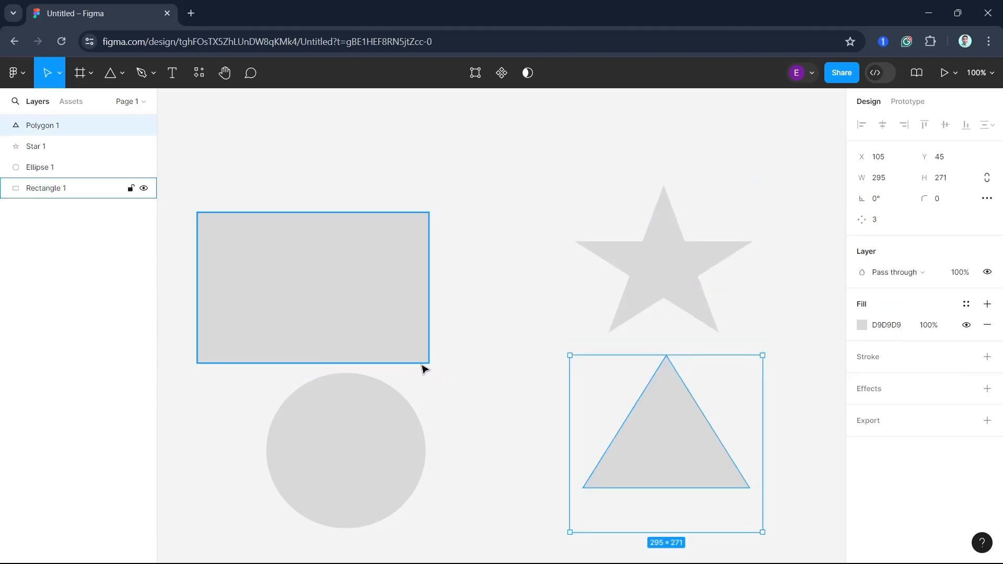
{"action": "left_click", "coordinate": [408, 318], "text": "shift"}
{"action": "left_click", "coordinate": [643, 289], "text": "shift"}
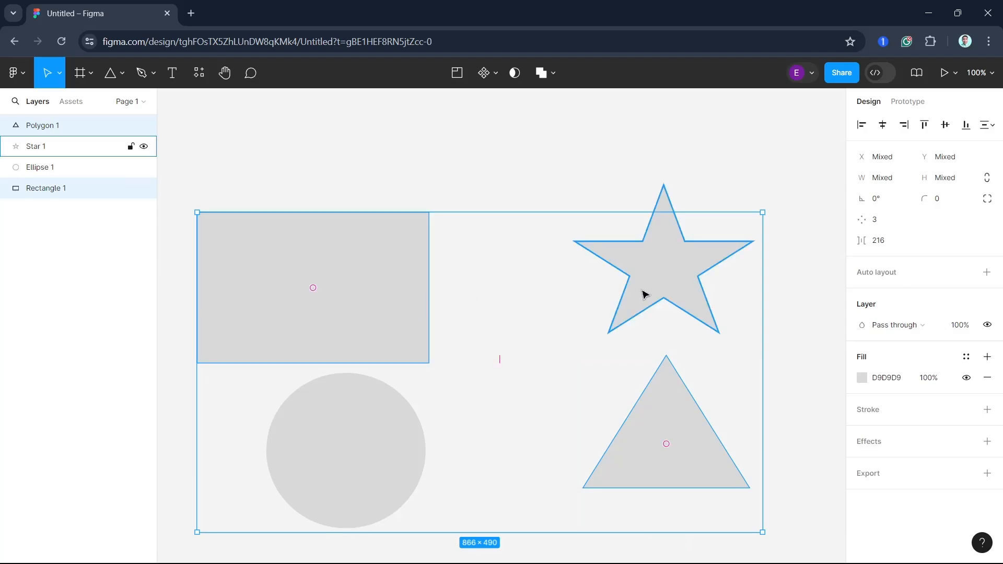
{"action": "left_click", "coordinate": [350, 461], "text": "shift"}
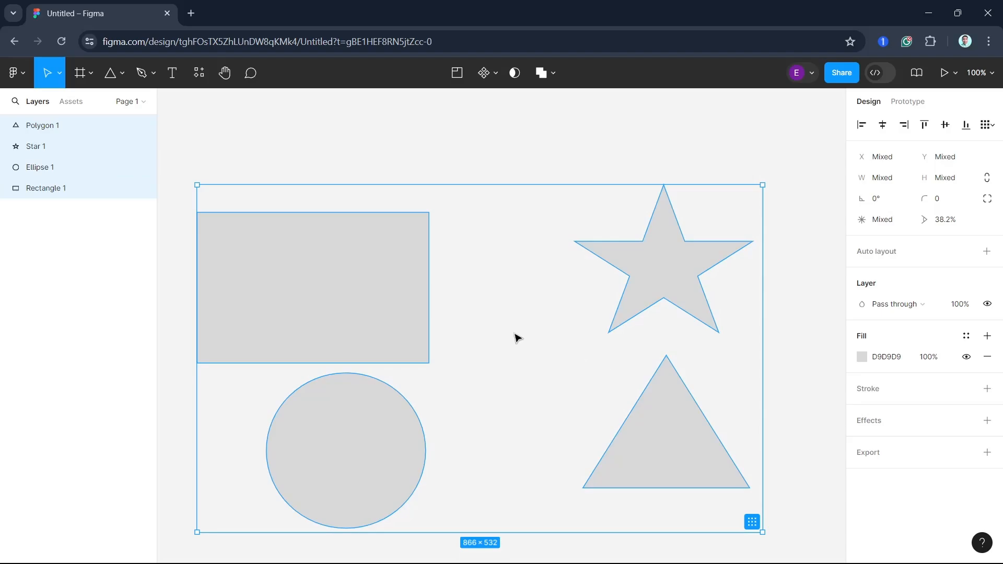
{"action": "right_click", "coordinate": [405, 319]}
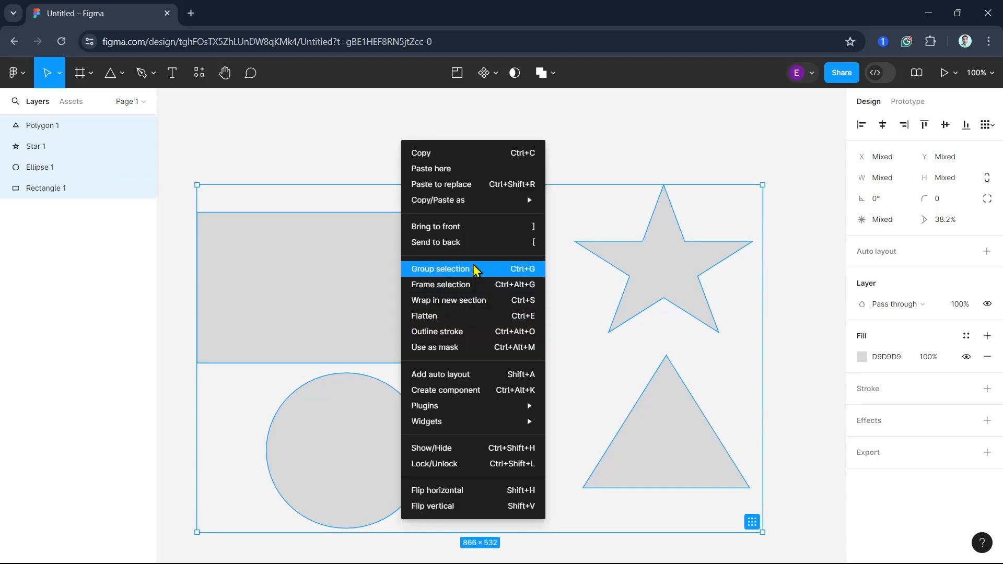
{"action": "left_click", "coordinate": [529, 271]}
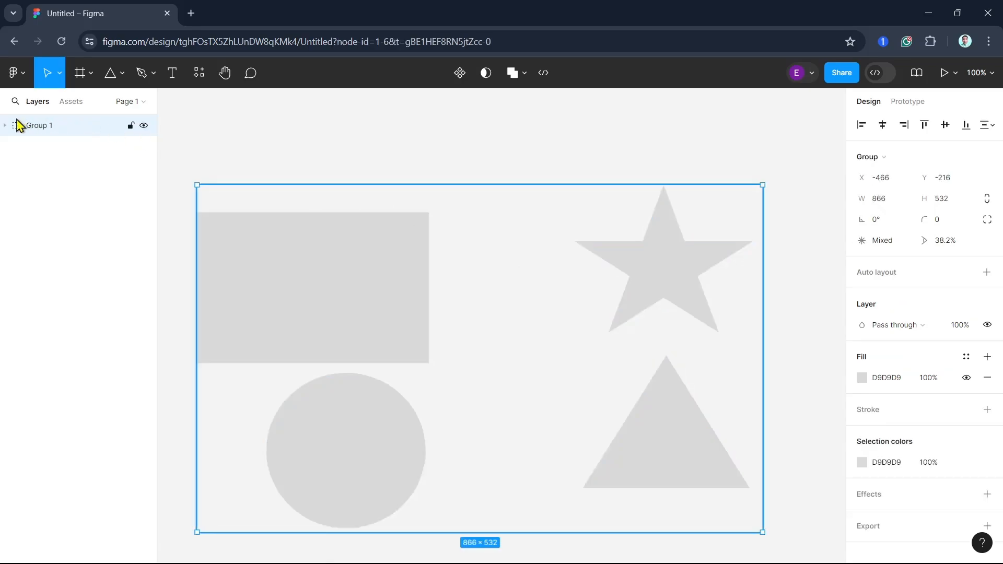
{"action": "left_click", "coordinate": [7, 126]}
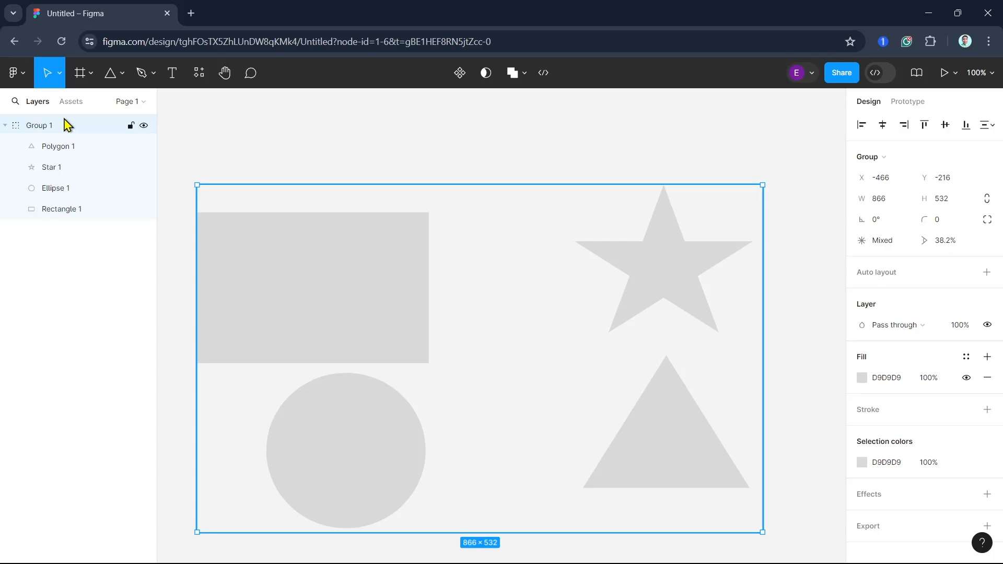
Step: Scale the group down to about 567 × 326, reposition it near the middle of the canvas and deselect it
{"action": "left_click_drag", "start_coordinate": [439, 354], "coordinate": [455, 329]}
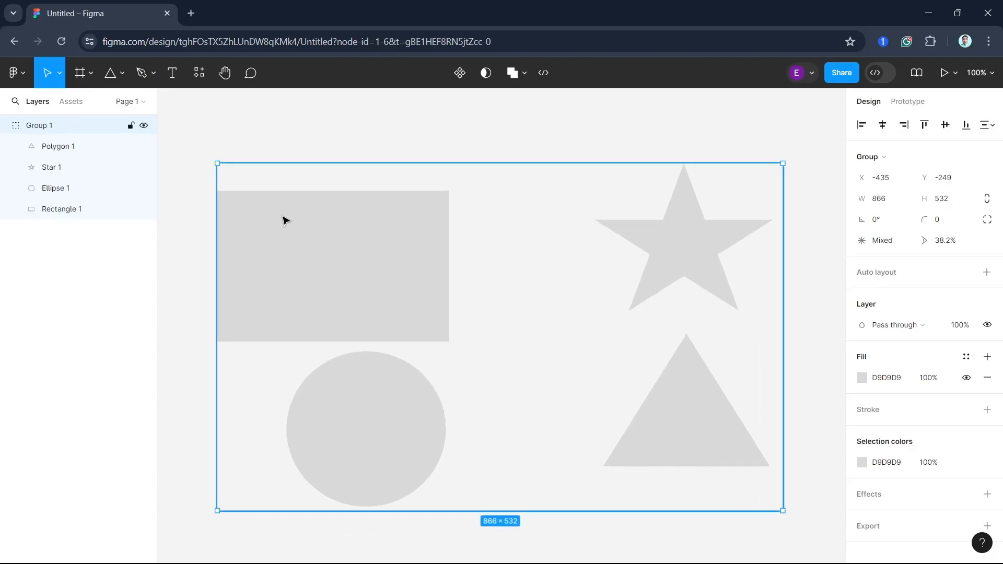
{"action": "left_click_drag", "start_coordinate": [217, 164], "coordinate": [409, 291]}
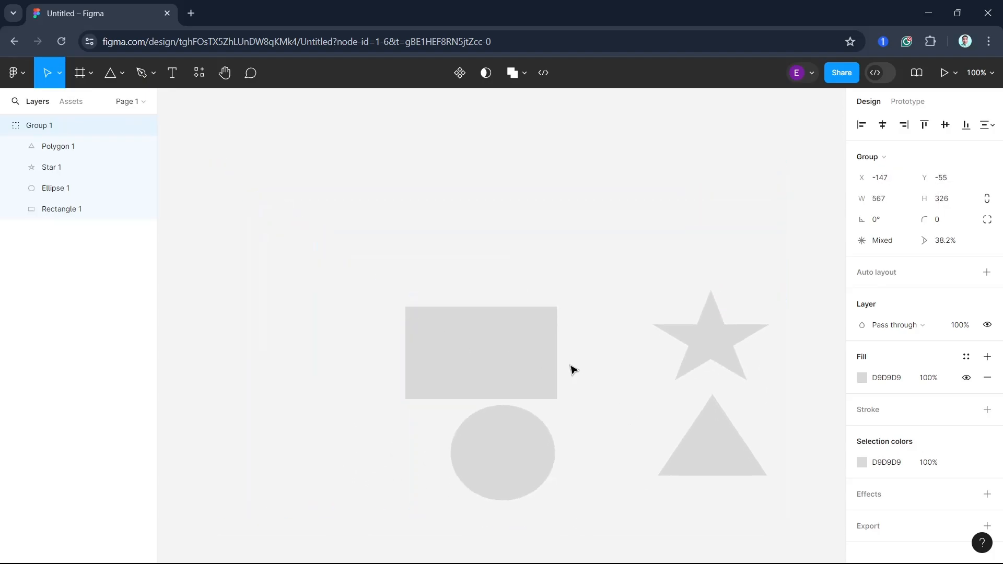
{"action": "left_click_drag", "start_coordinate": [573, 369], "coordinate": [550, 347]}
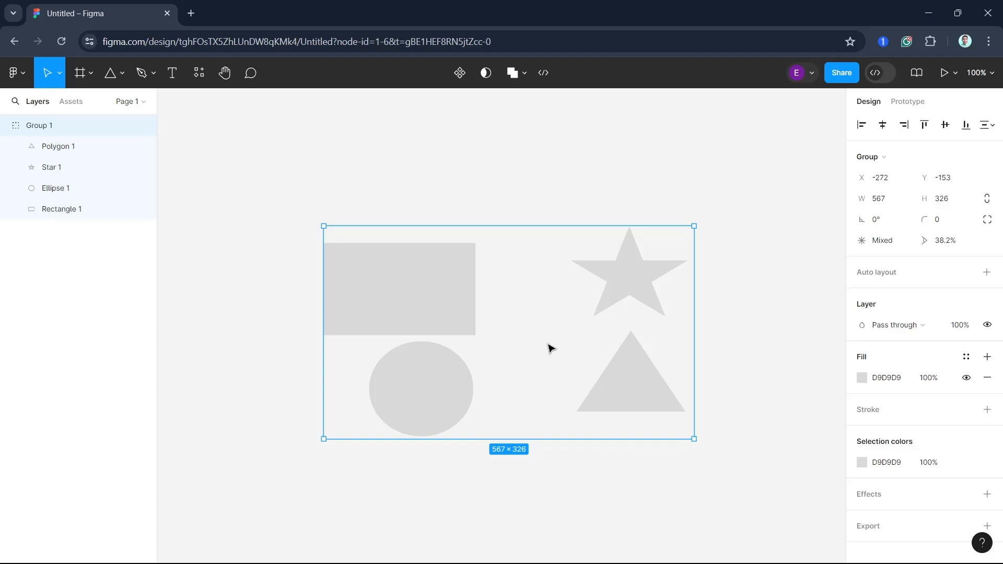
{"action": "left_click_drag", "start_coordinate": [550, 348], "coordinate": [509, 347]}
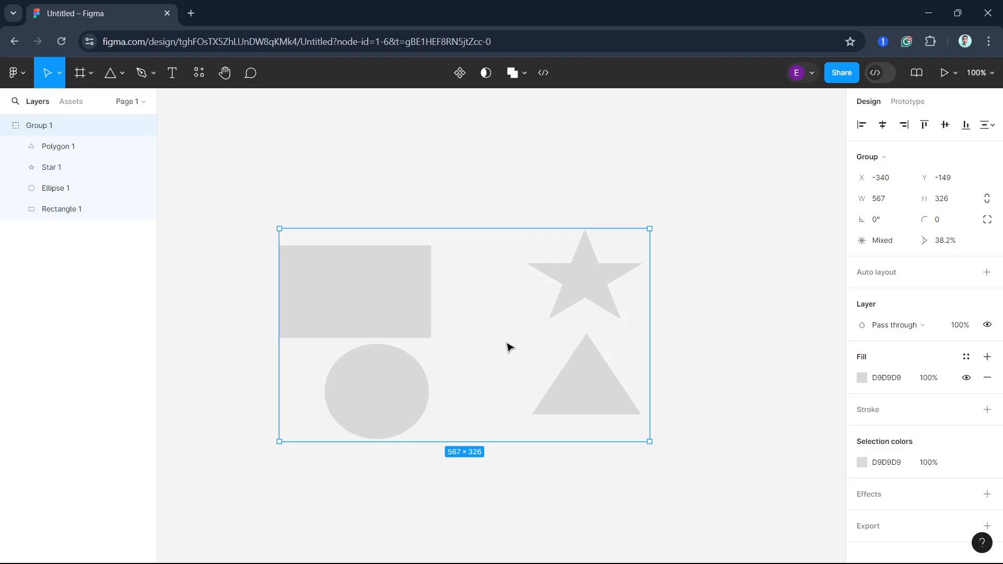
{"action": "key", "text": "Escape"}
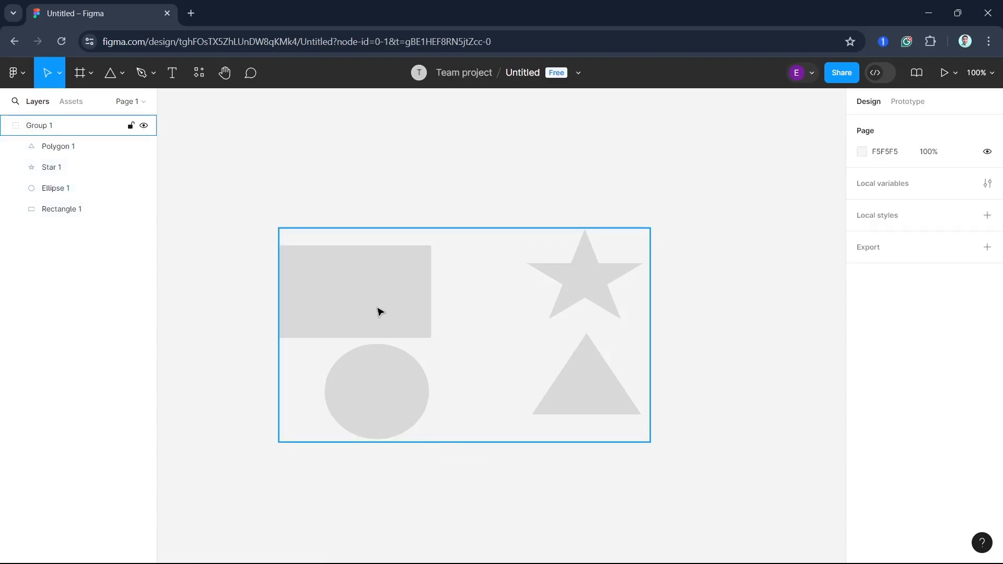
Step: Select the rectangle and the star individually inside the group to view each one's own properties
{"action": "double_click", "coordinate": [395, 312]}
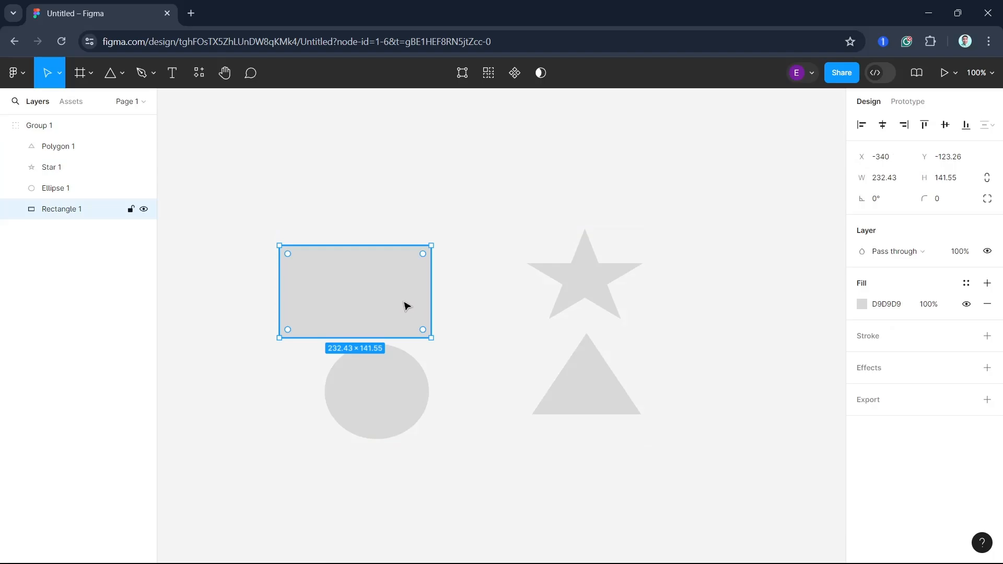
{"action": "left_click", "coordinate": [548, 349]}
{"action": "left_click", "coordinate": [574, 301]}
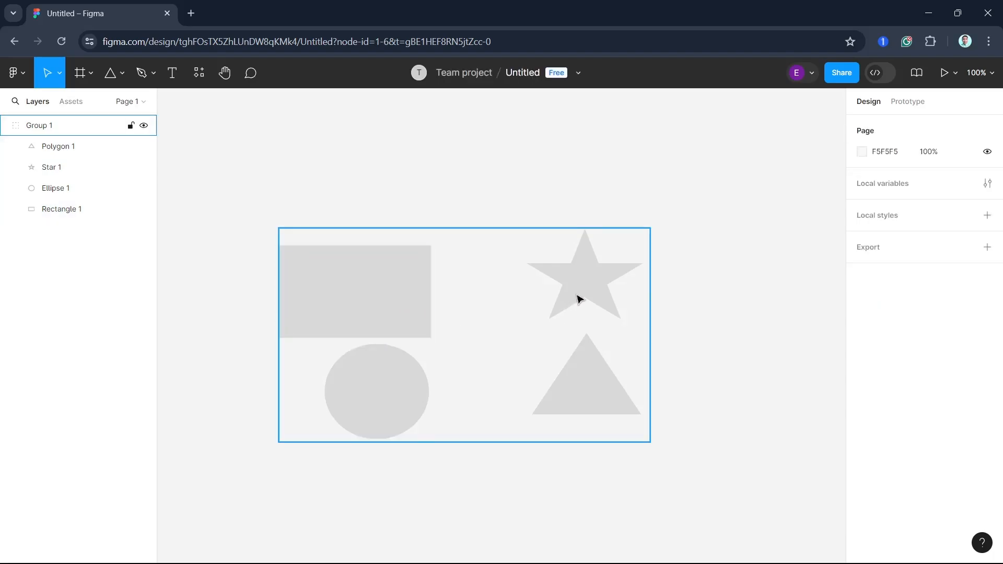
{"action": "double_click", "coordinate": [585, 290]}
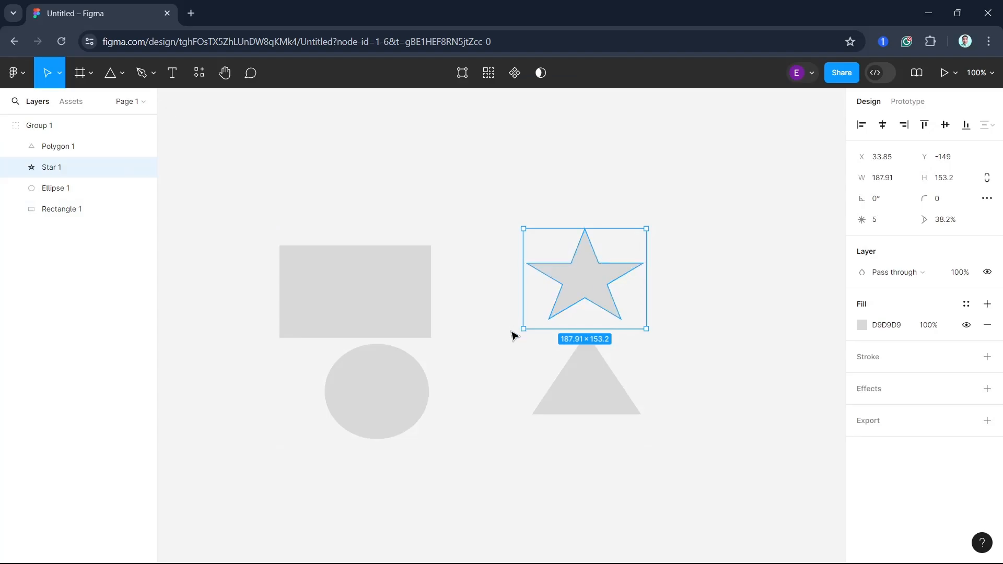
{"action": "left_click", "coordinate": [482, 391]}
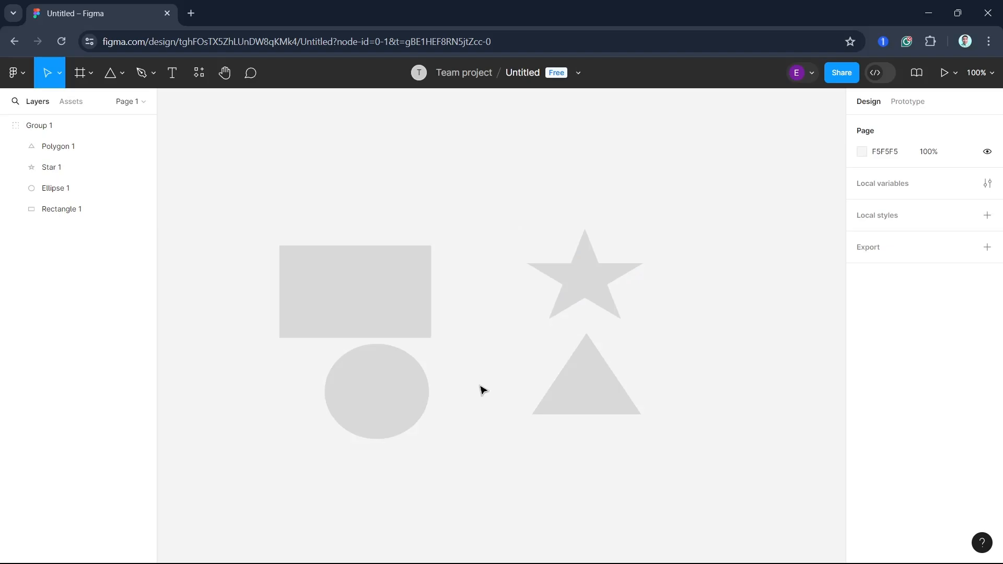
Step: Fill the triangle inside the group with red D02E2E
{"action": "left_click", "coordinate": [587, 398]}
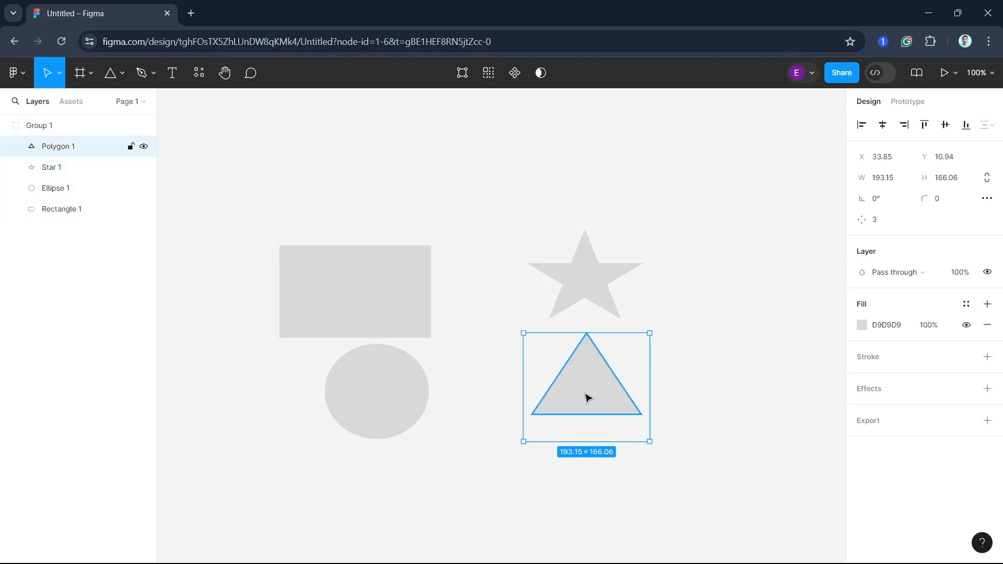
{"action": "left_click", "coordinate": [862, 324]}
{"action": "left_click", "coordinate": [811, 255]}
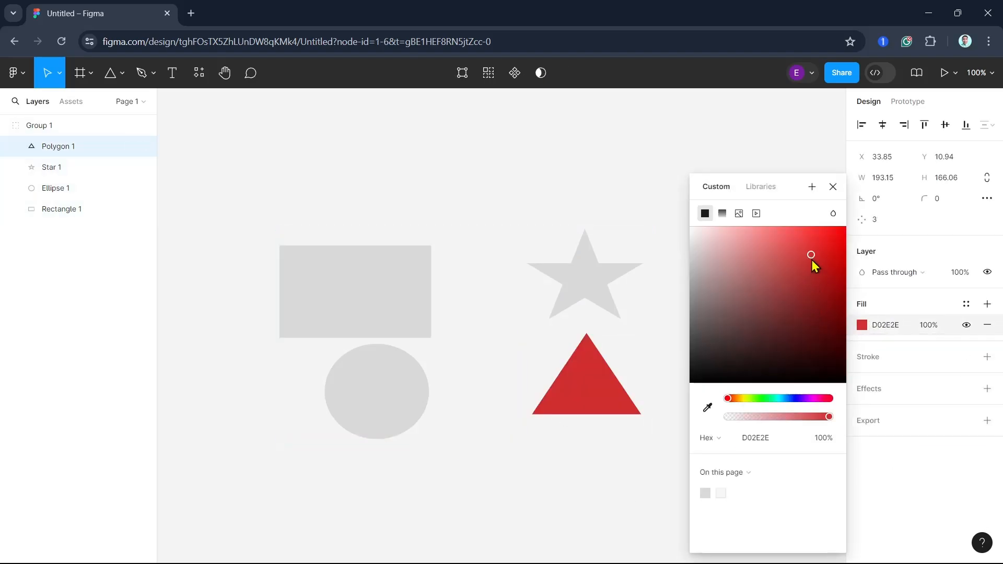
{"action": "left_click", "coordinate": [671, 371]}
Step: Fill the star inside the group with yellow FAFF00
{"action": "left_click", "coordinate": [599, 291]}
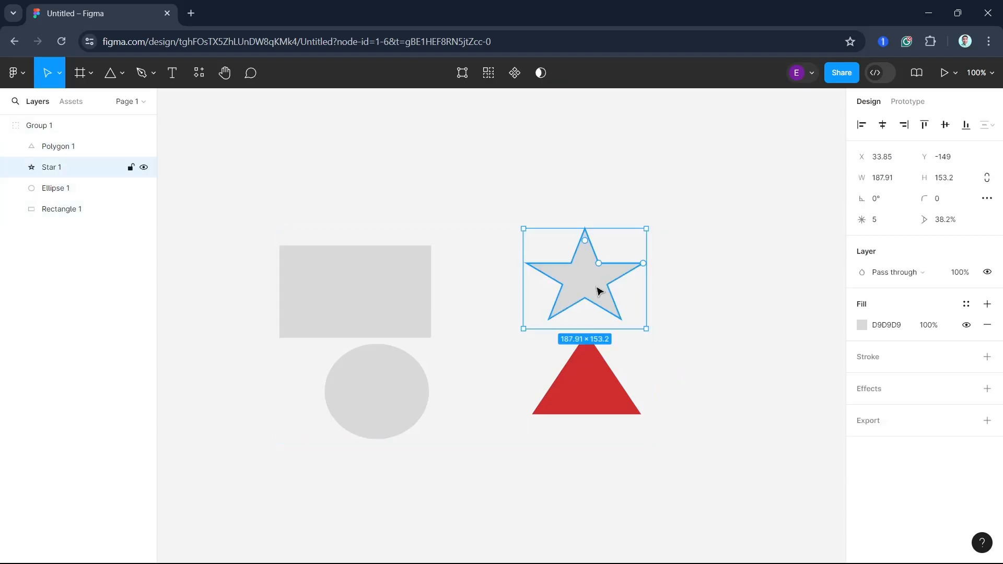
{"action": "left_click", "coordinate": [862, 324]}
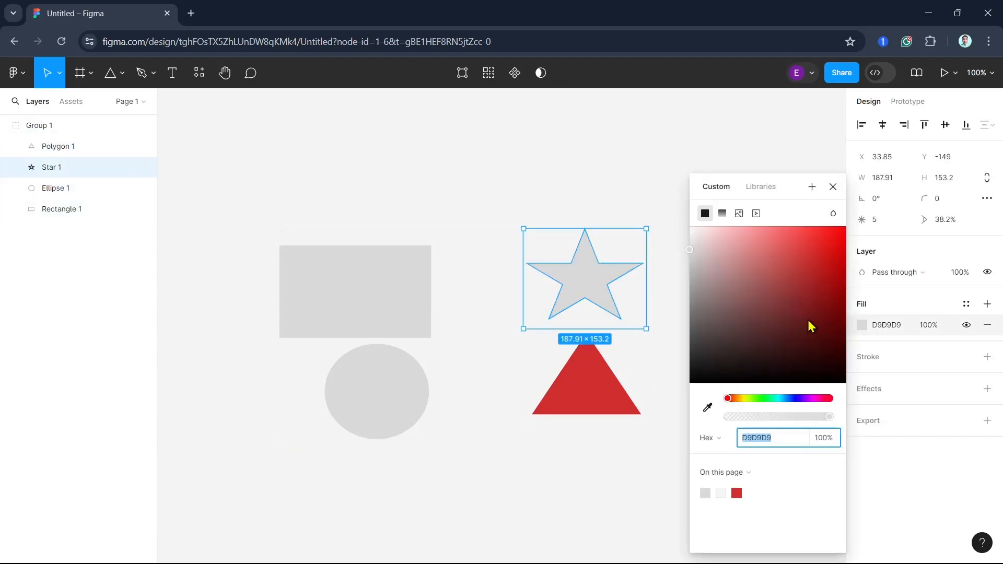
{"action": "left_click", "coordinate": [745, 399]}
{"action": "left_click_drag", "start_coordinate": [779, 306], "coordinate": [850, 211]}
{"action": "left_click", "coordinate": [674, 269]}
Step: Change the group's grey selection colour, shared by the rectangle and ellipse, to near-black 030303
{"action": "left_click", "coordinate": [539, 297]}
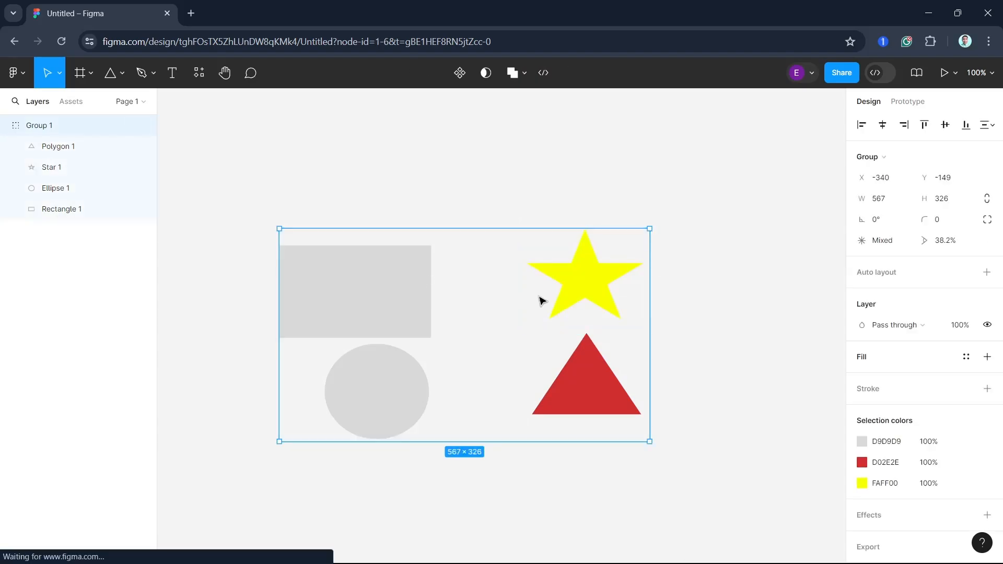
{"action": "left_click", "coordinate": [862, 441]}
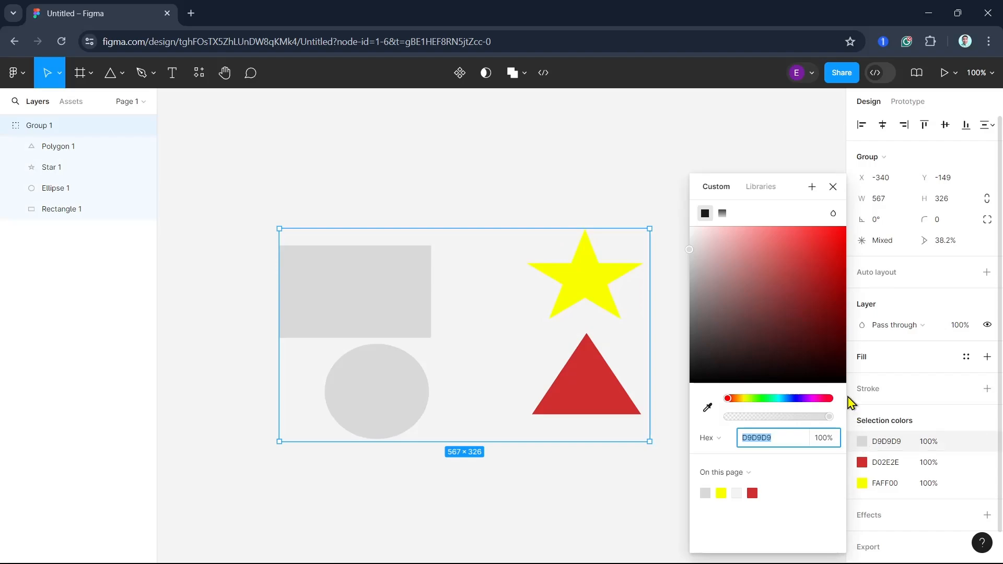
{"action": "left_click_drag", "start_coordinate": [739, 320], "coordinate": [680, 392]}
{"action": "left_click", "coordinate": [468, 474]}
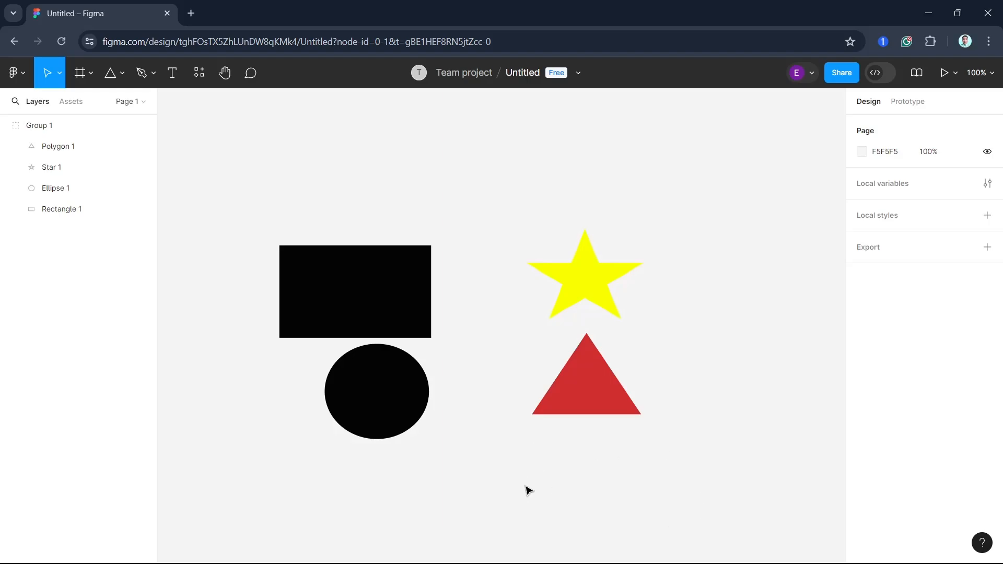
Step: Ungroup the four shapes, and select the rectangle and the ellipse individually
{"action": "left_click", "coordinate": [334, 299]}
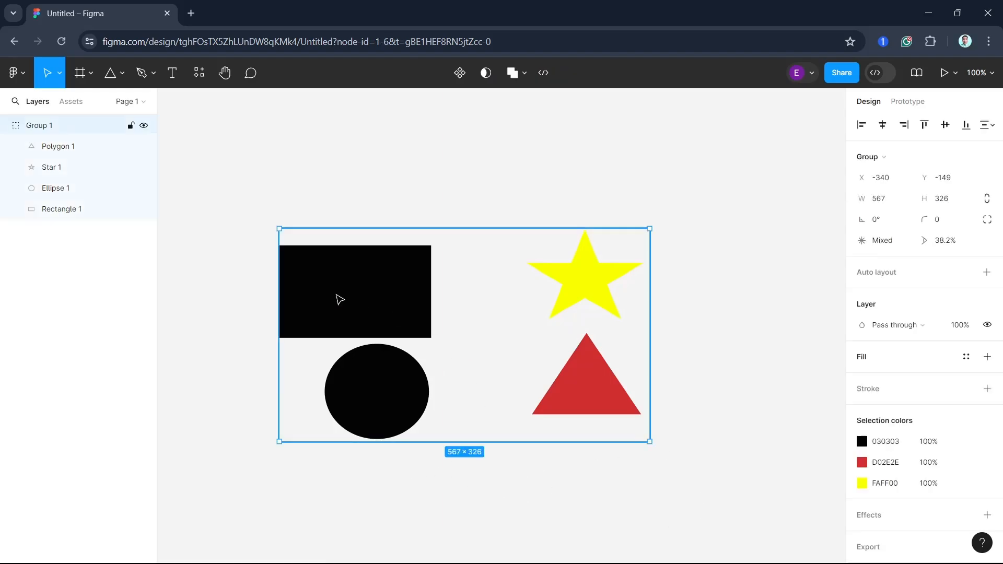
{"action": "right_click", "coordinate": [340, 299]}
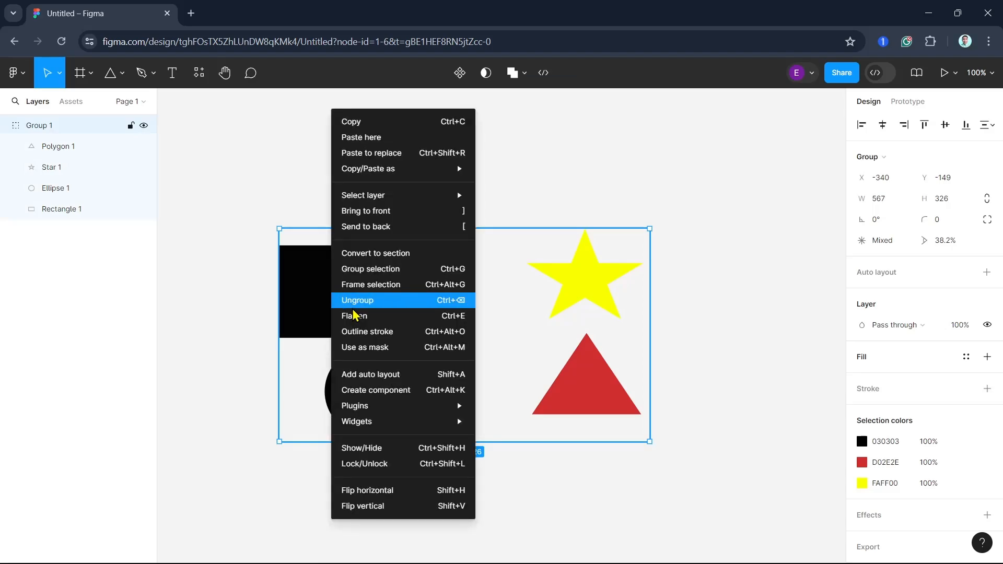
{"action": "left_click", "coordinate": [460, 302]}
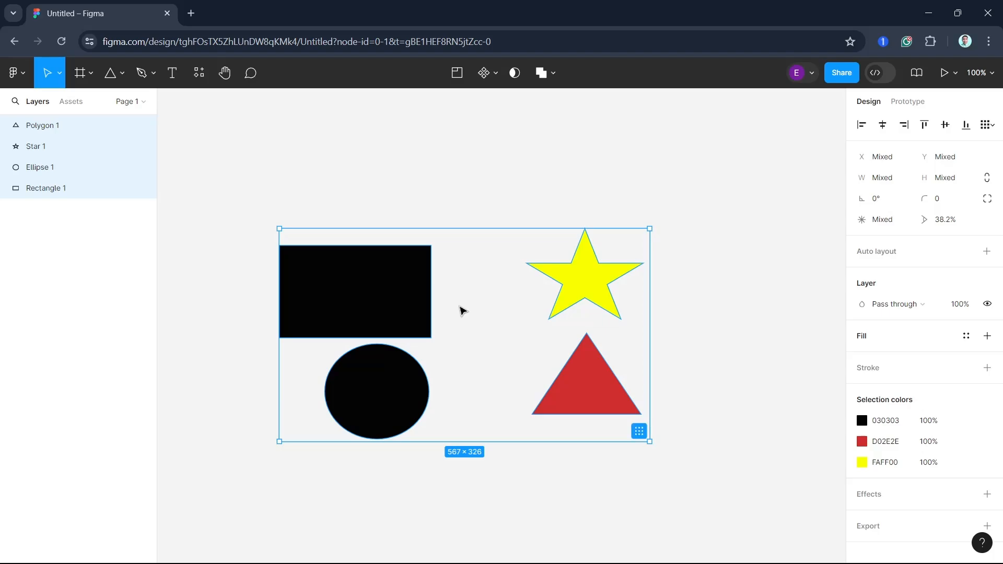
{"action": "left_click", "coordinate": [411, 338]}
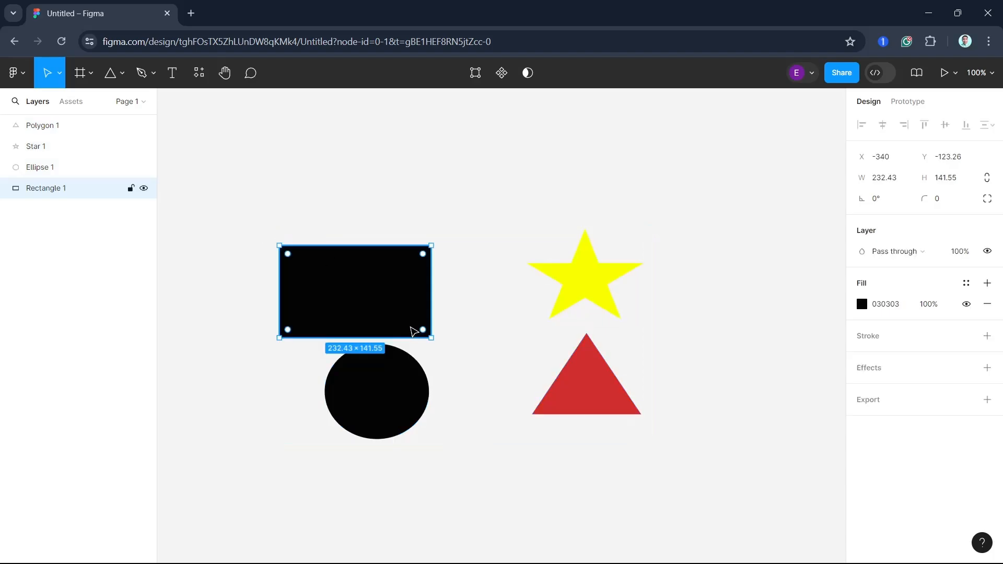
{"action": "left_click", "coordinate": [421, 394]}
{"action": "left_click", "coordinate": [258, 190]}
Step: Group the rectangle and the ellipse together
{"action": "left_click_drag", "start_coordinate": [233, 184], "coordinate": [397, 406]}
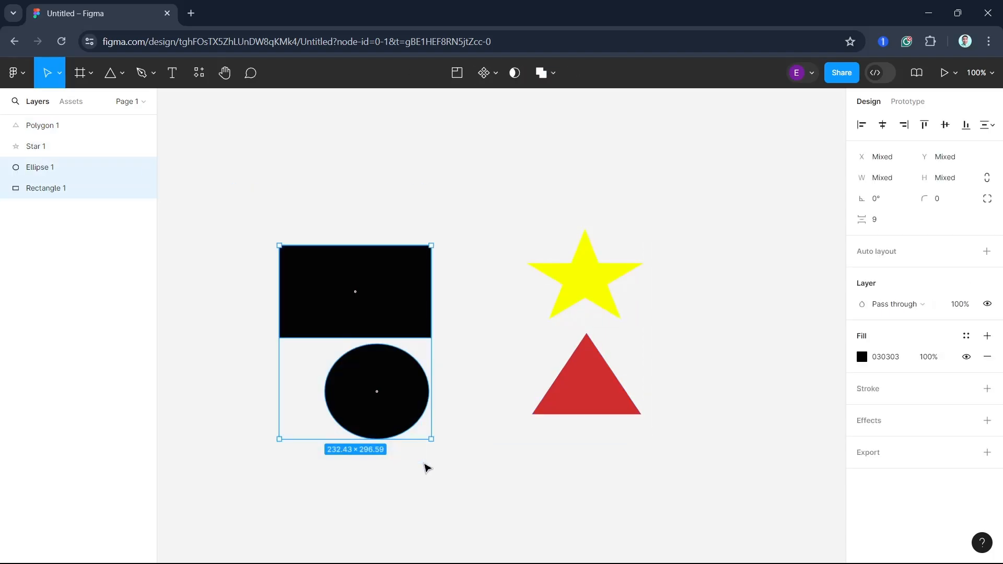
{"action": "right_click", "coordinate": [414, 319]}
{"action": "left_click", "coordinate": [446, 268]}
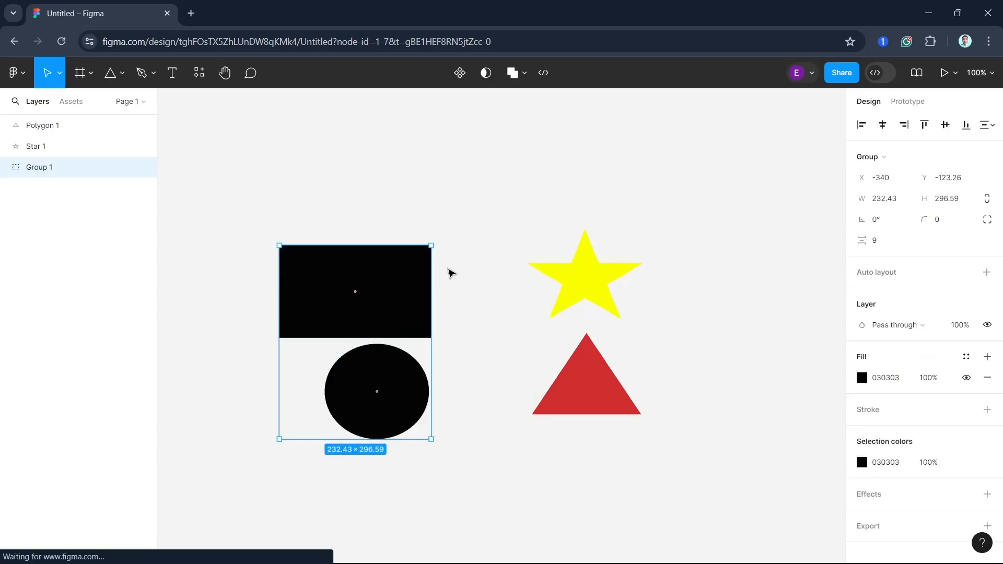
Step: Group the star and the triangle together as a second group
{"action": "left_click_drag", "start_coordinate": [525, 204], "coordinate": [648, 475]}
{"action": "right_click", "coordinate": [621, 140]}
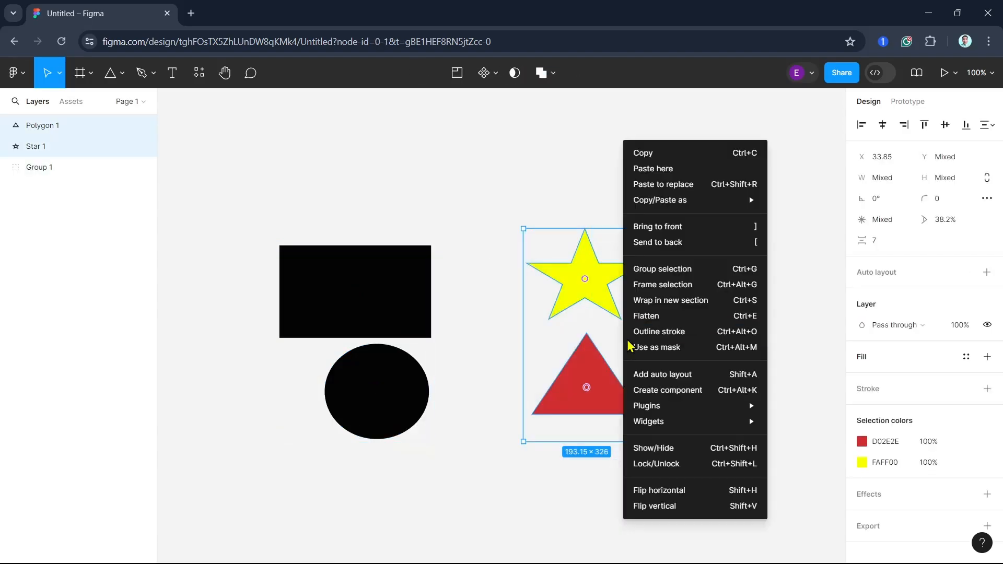
{"action": "left_click", "coordinate": [635, 266]}
{"action": "left_click", "coordinate": [667, 266]}
Step: Select the rectangle-and-ellipse group and expand both groups in the layer list to examine their members
{"action": "left_click", "coordinate": [41, 148]}
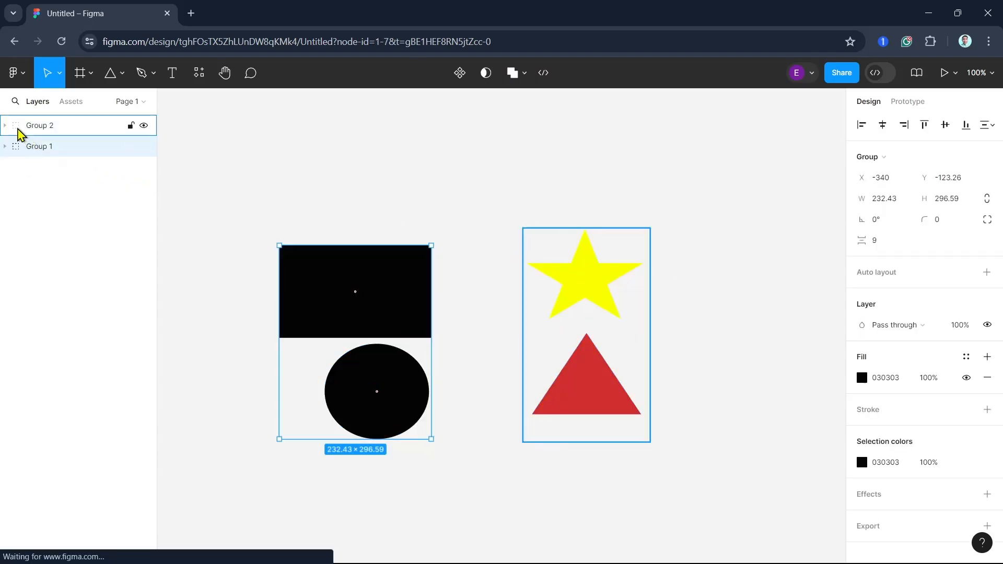
{"action": "left_click", "coordinate": [5, 125]}
{"action": "left_click", "coordinate": [6, 188]}
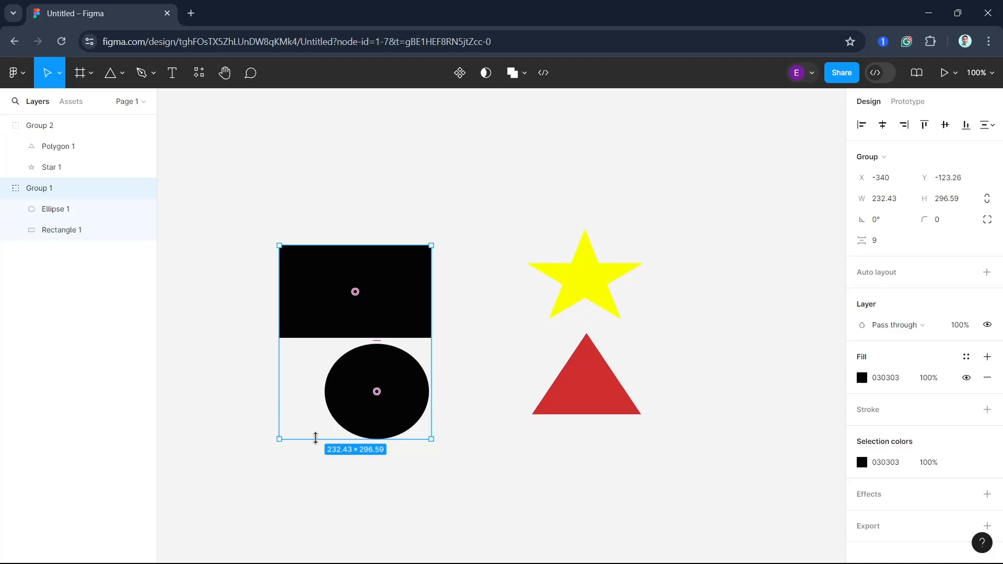
Step: Combine the rectangle-and-ellipse group and the star-and-triangle group into one outer group
{"action": "left_click_drag", "start_coordinate": [205, 170], "coordinate": [679, 534]}
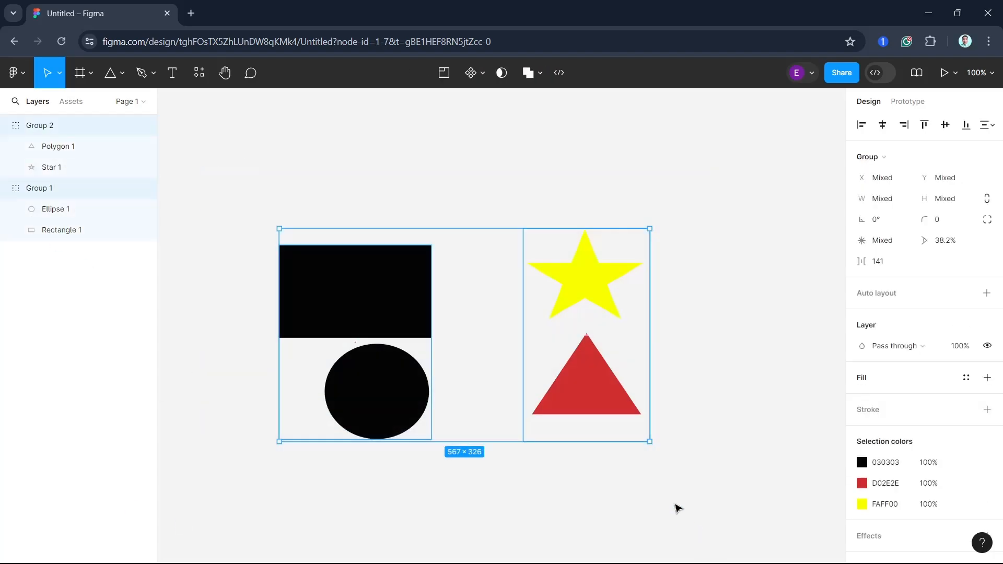
{"action": "right_click", "coordinate": [581, 362]}
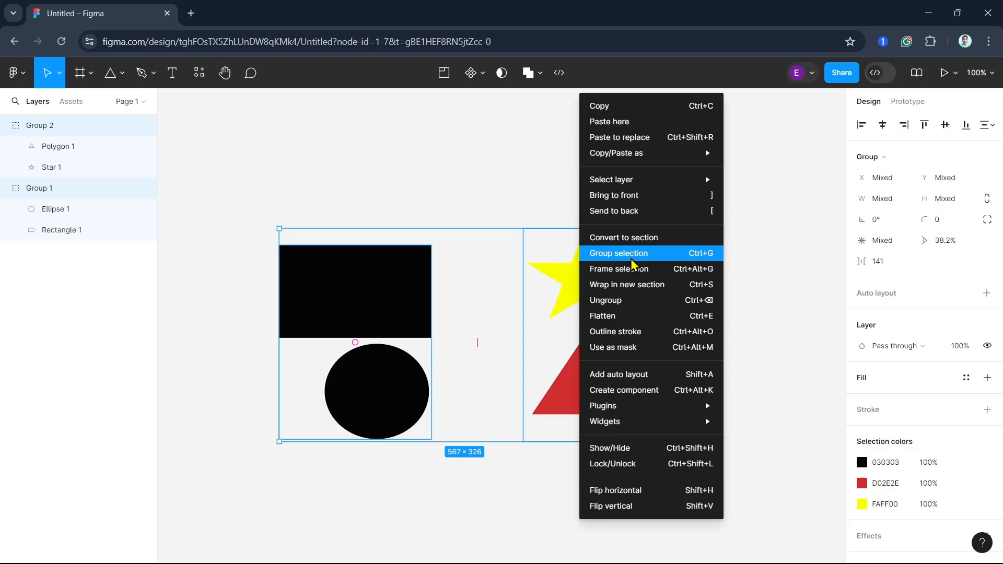
{"action": "left_click", "coordinate": [619, 253]}
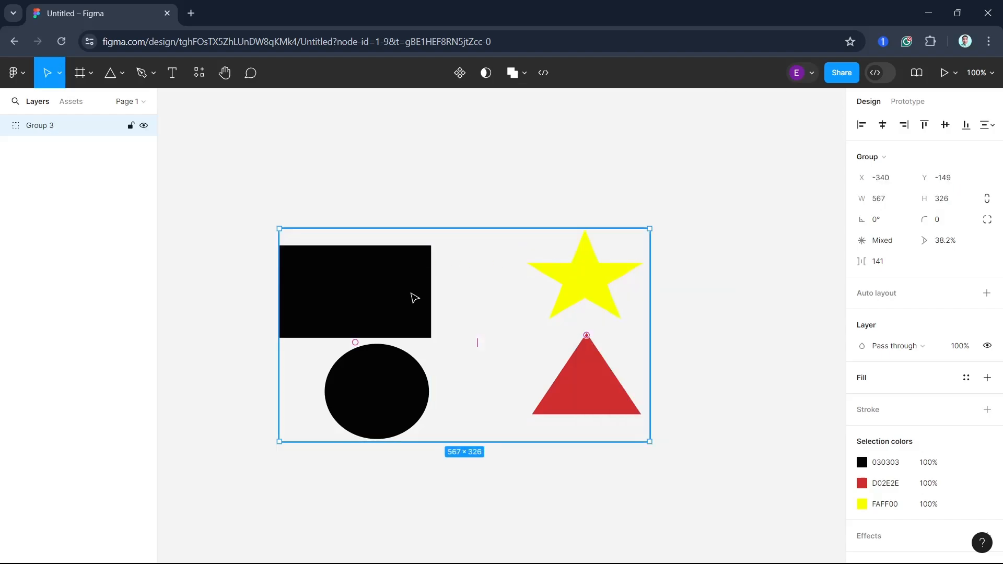
Step: Expand the outer group in the layer list and select each of its two nested groups
{"action": "left_click", "coordinate": [5, 126]}
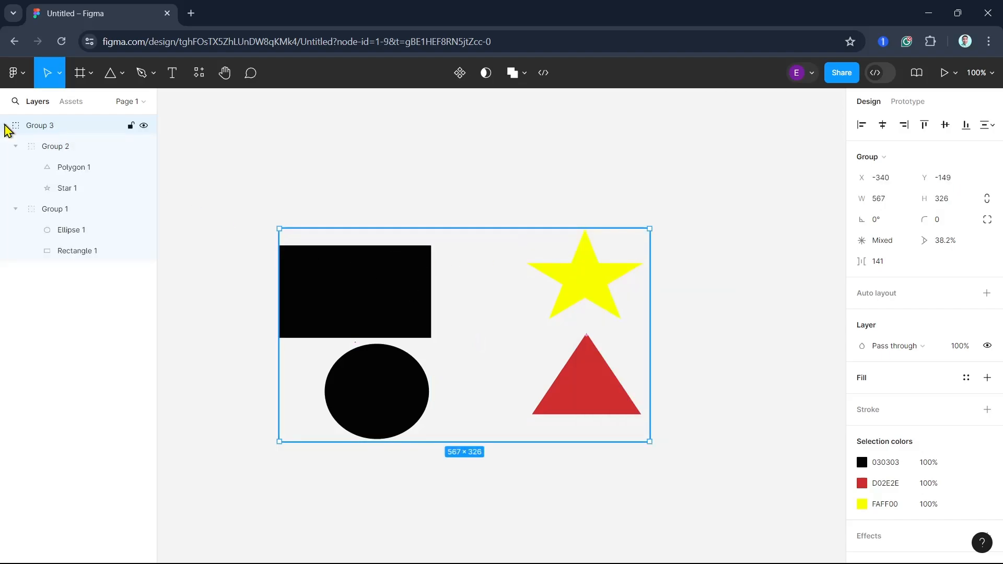
{"action": "left_click", "coordinate": [65, 149]}
{"action": "left_click", "coordinate": [57, 212]}
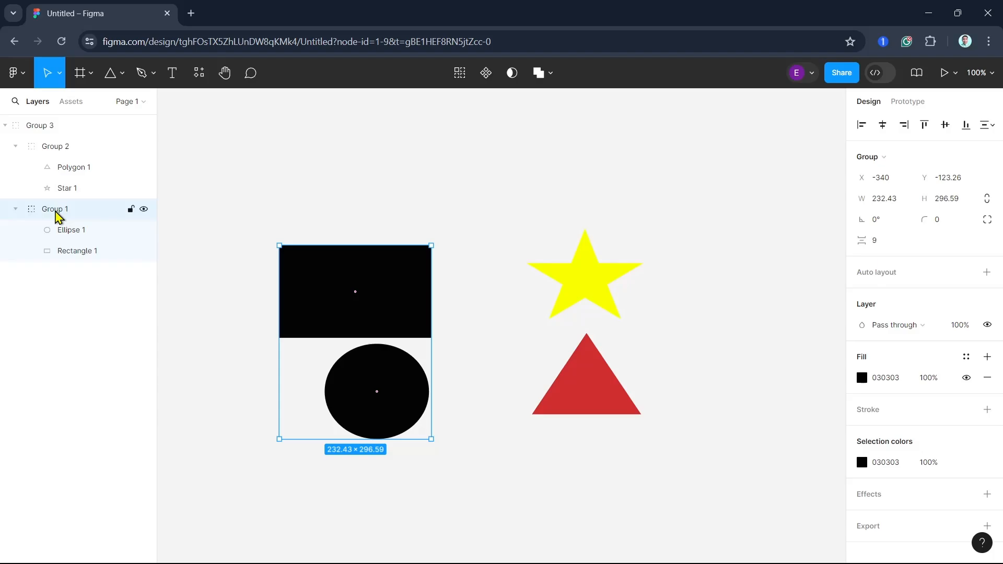
{"action": "left_click", "coordinate": [59, 149]}
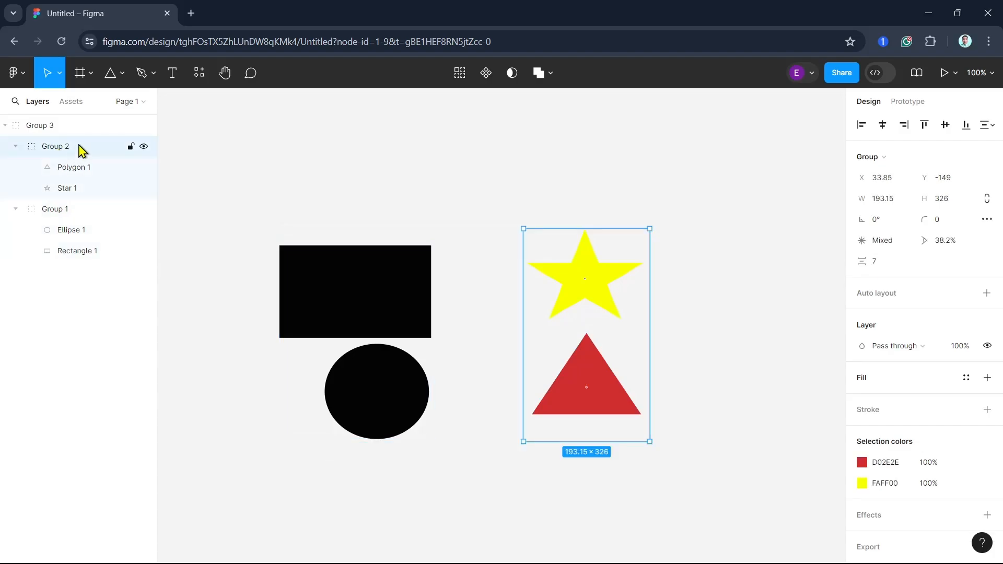
{"action": "right_click", "coordinate": [75, 151]}
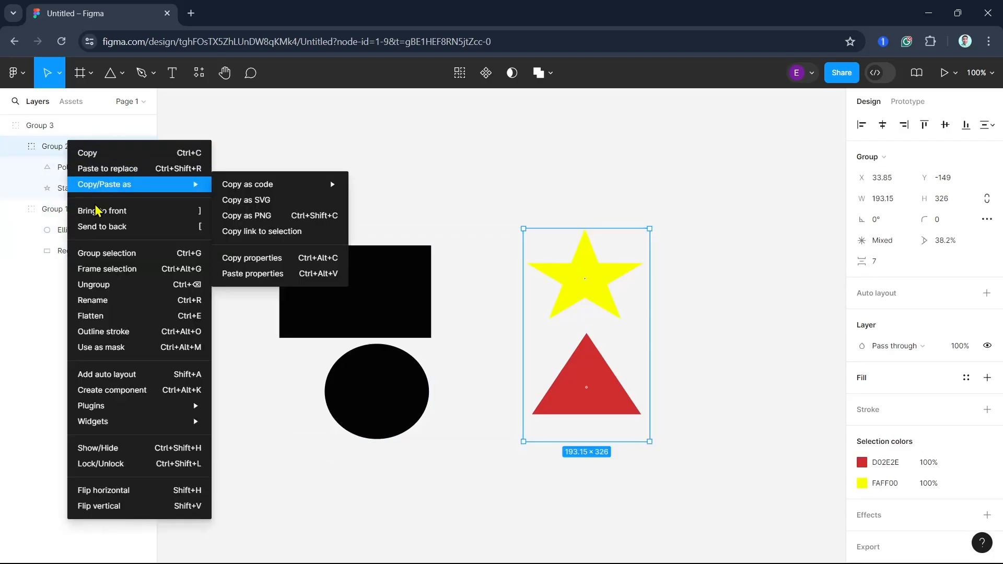
{"action": "left_click", "coordinate": [98, 298]}
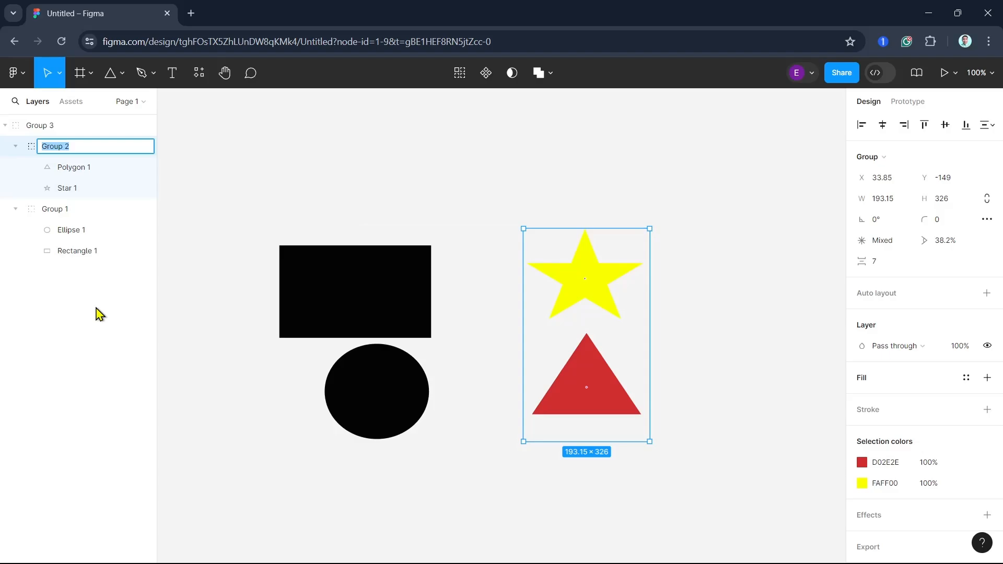
Step: Select the outer group on the canvas and the rectangle nested inside it, and clear the selection
{"action": "left_click", "coordinate": [345, 326]}
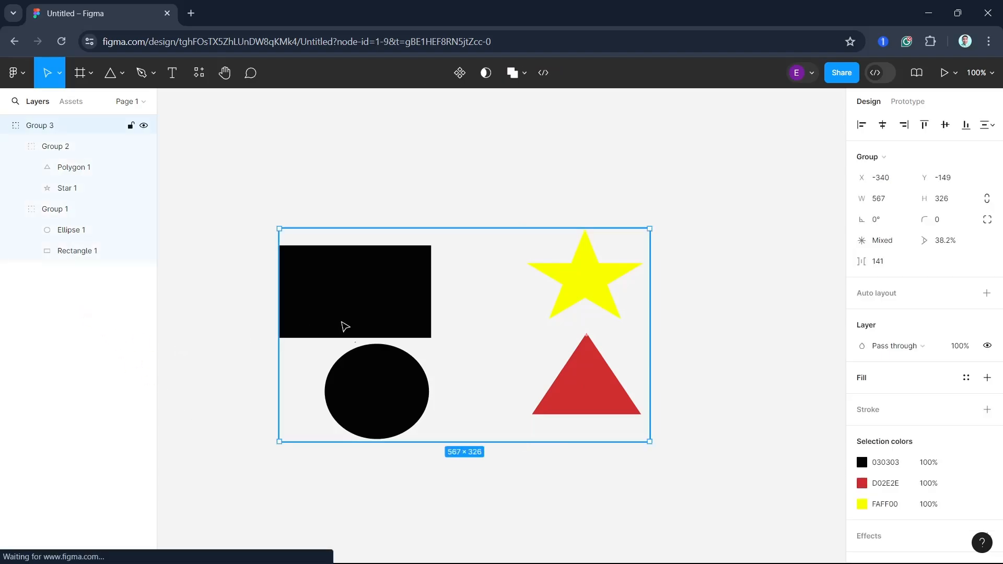
{"action": "double_click", "coordinate": [345, 327]}
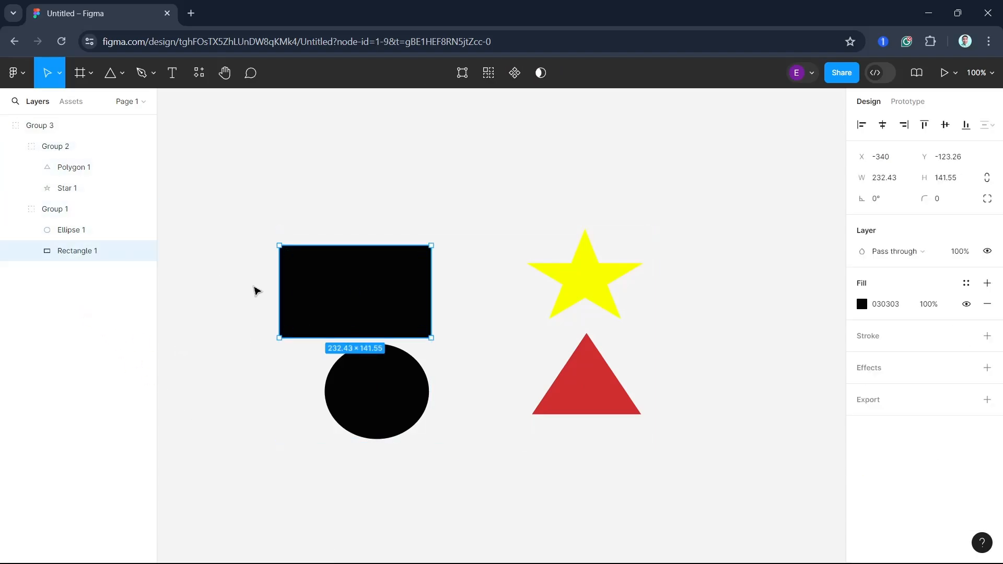
{"action": "left_click", "coordinate": [256, 291]}
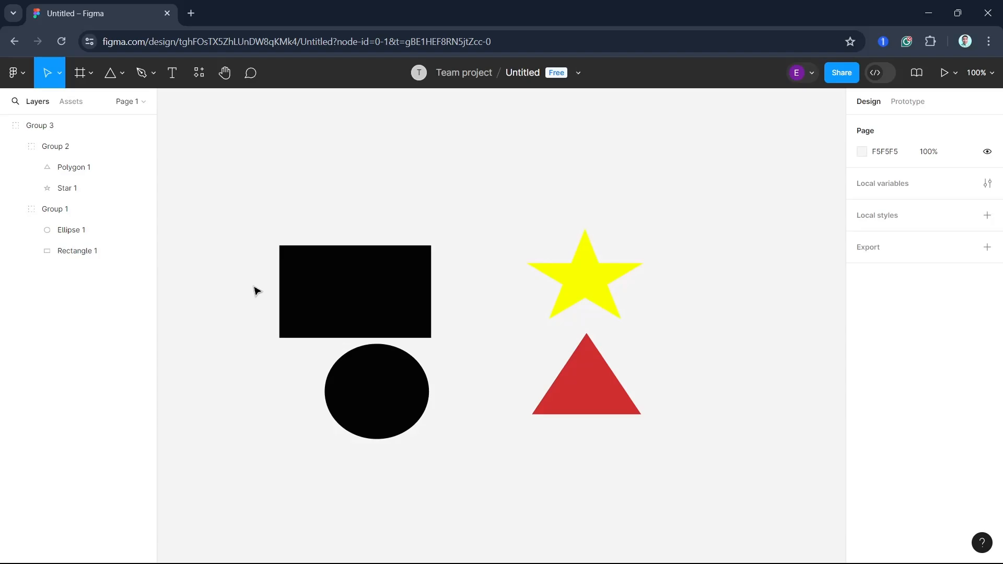
Step: Ungroup the outer group, keeping the rectangle-and-ellipse group and the star-and-triangle group
{"action": "left_click", "coordinate": [385, 291]}
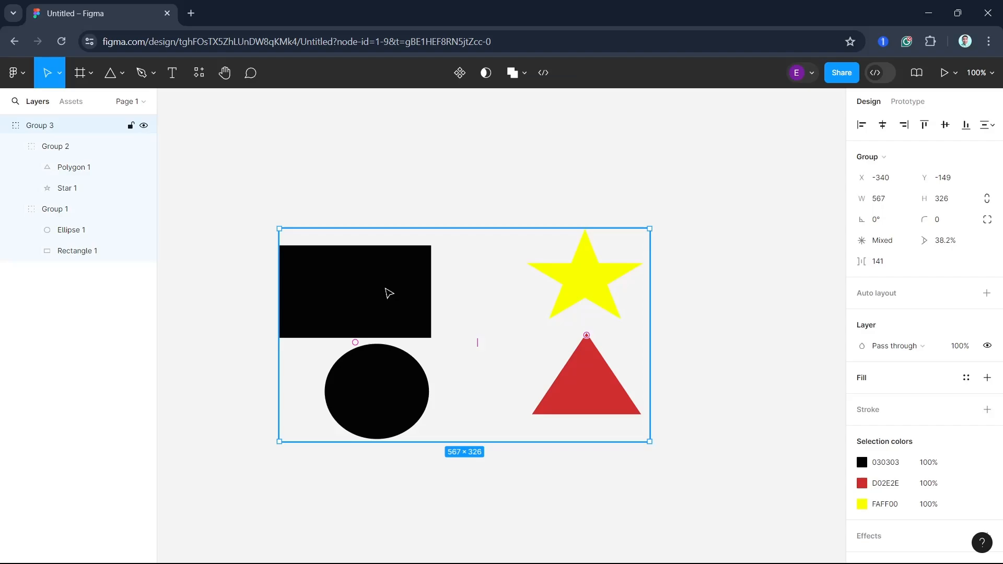
{"action": "right_click", "coordinate": [387, 292]}
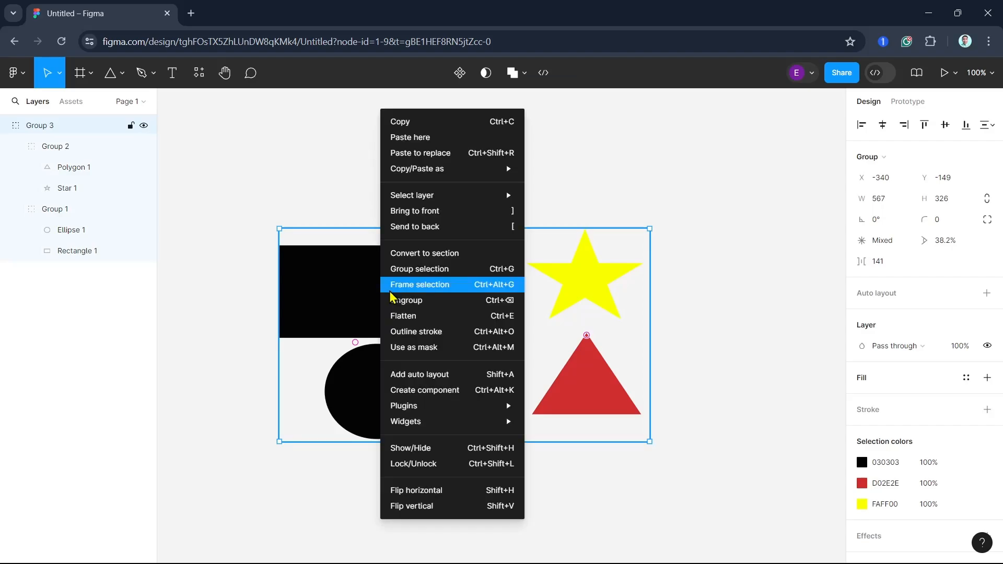
{"action": "left_click", "coordinate": [420, 304]}
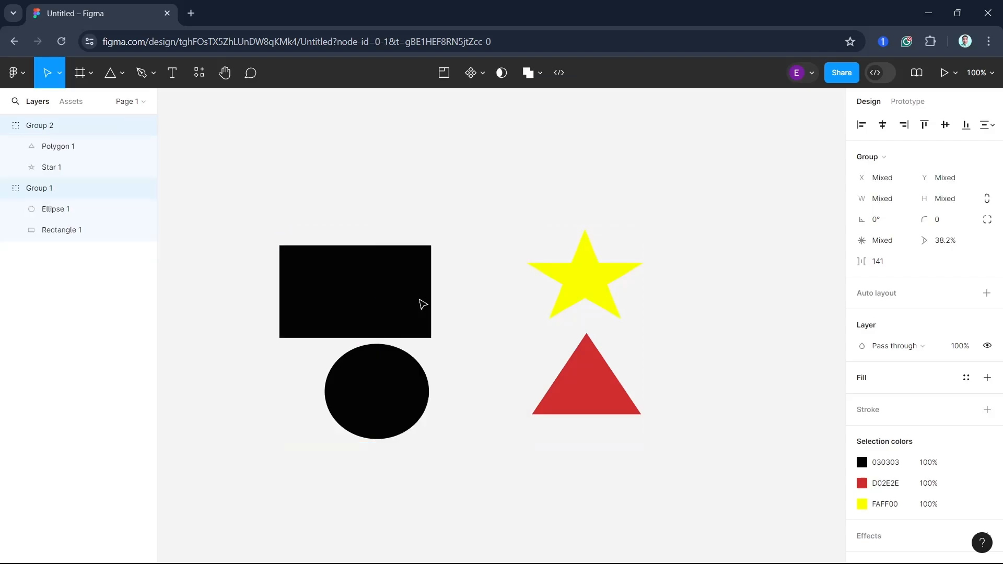